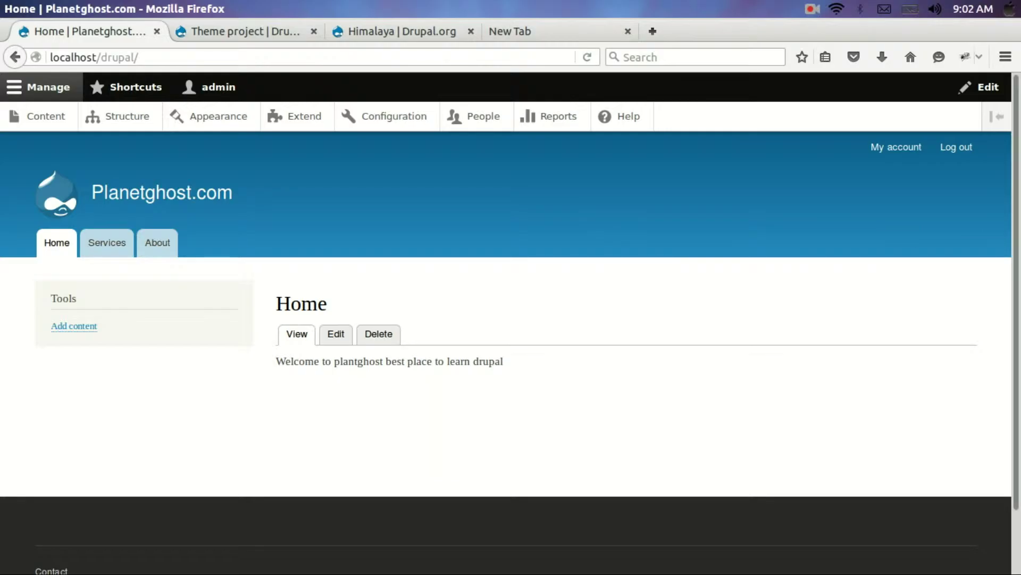
- Open Drupal's Appearance admin page, which shows Bartik 8.0.4 as the default theme
left_click(217, 125)
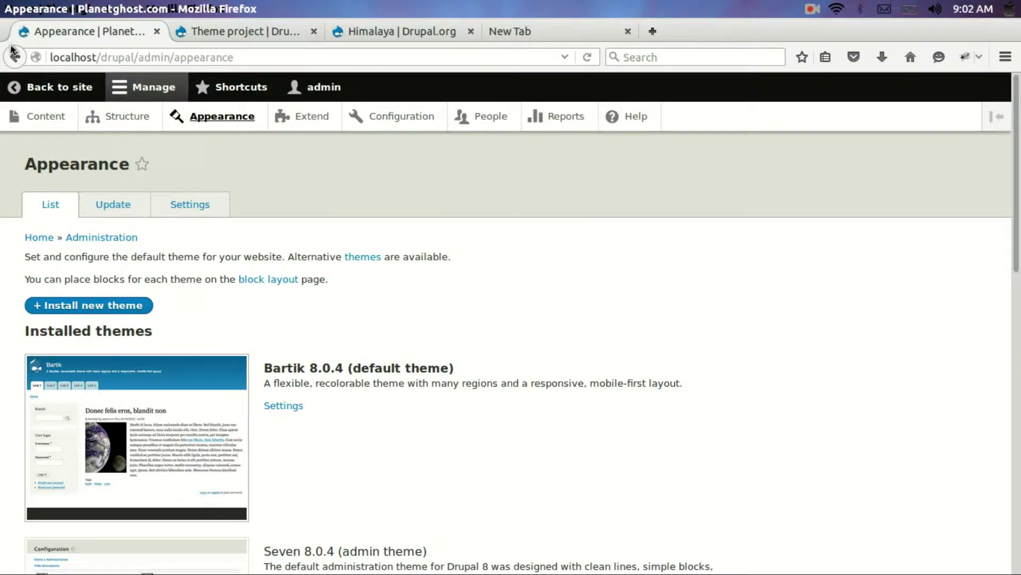
left_click(15, 56)
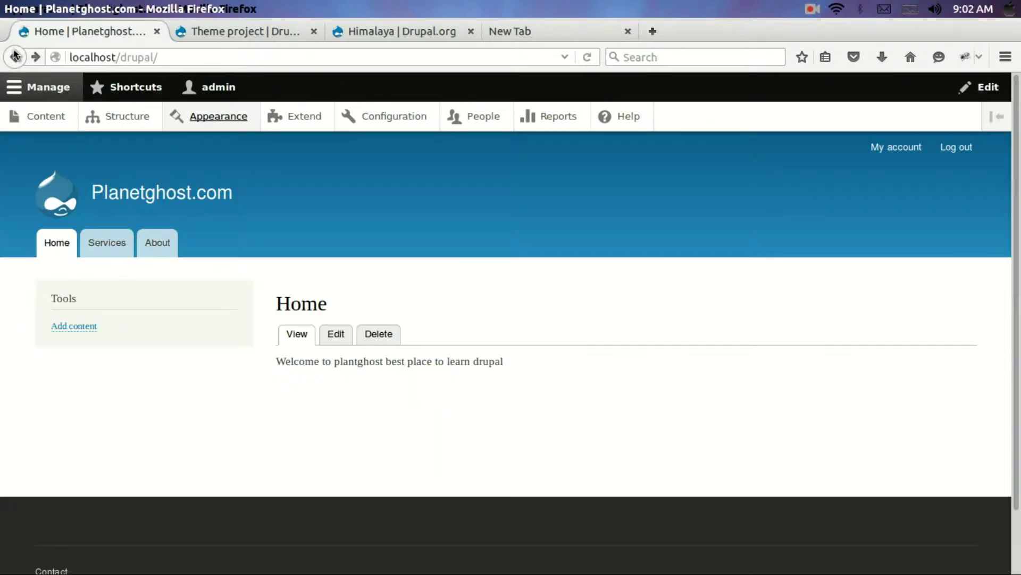
left_click(223, 124)
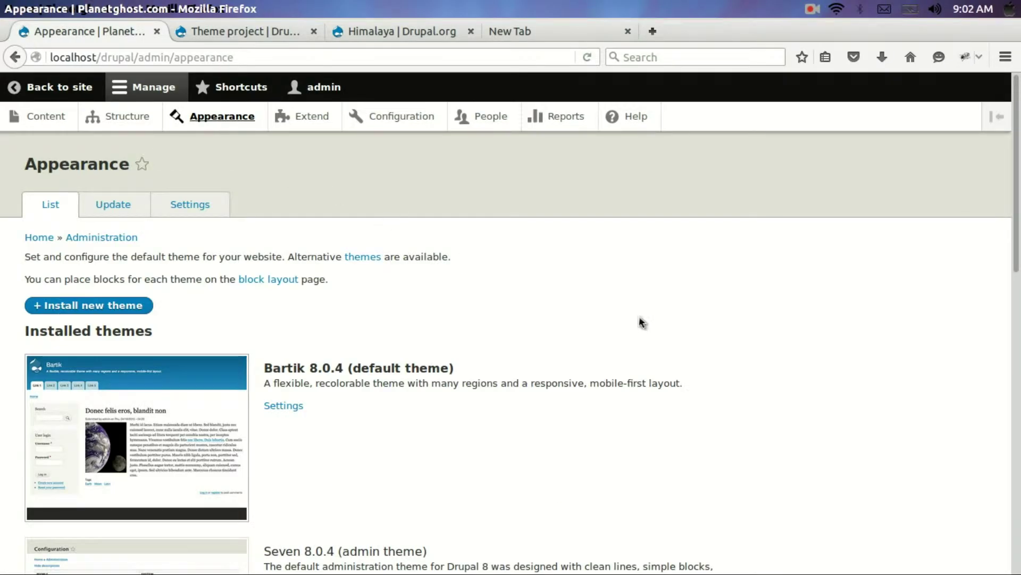
scroll(641, 319, "down", 10)
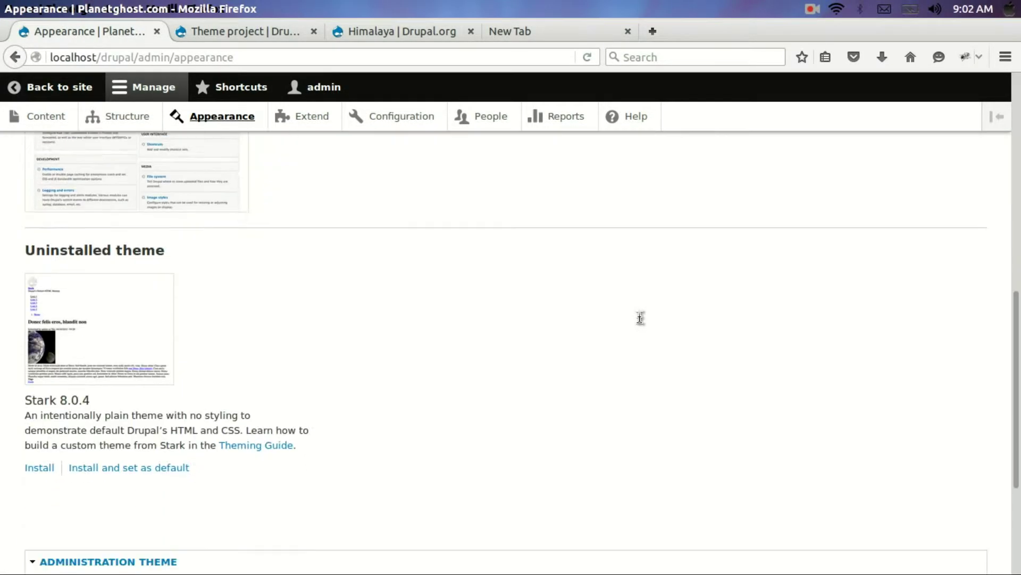
scroll(640, 318, "up", 8)
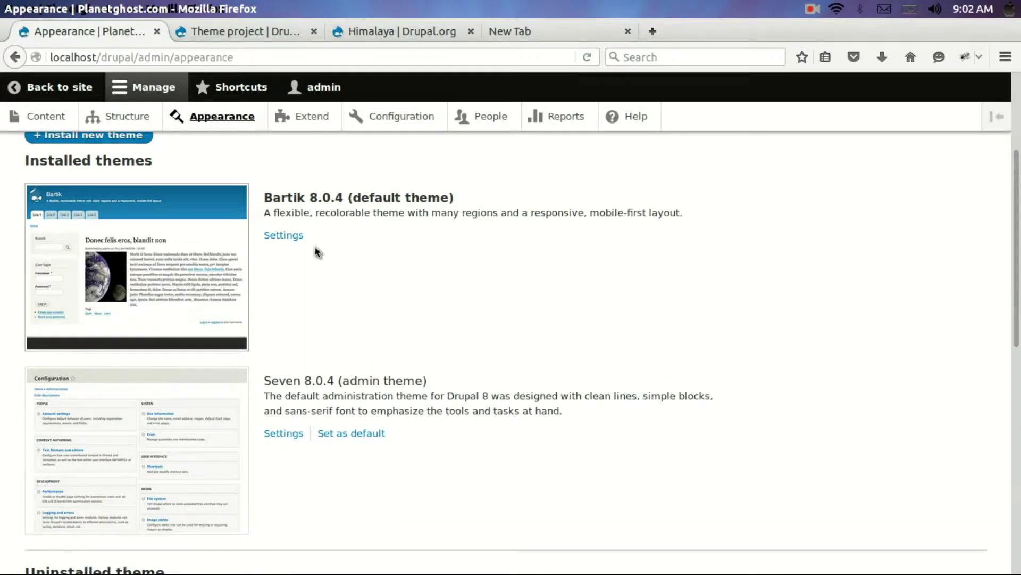
scroll(481, 305, "up", 1)
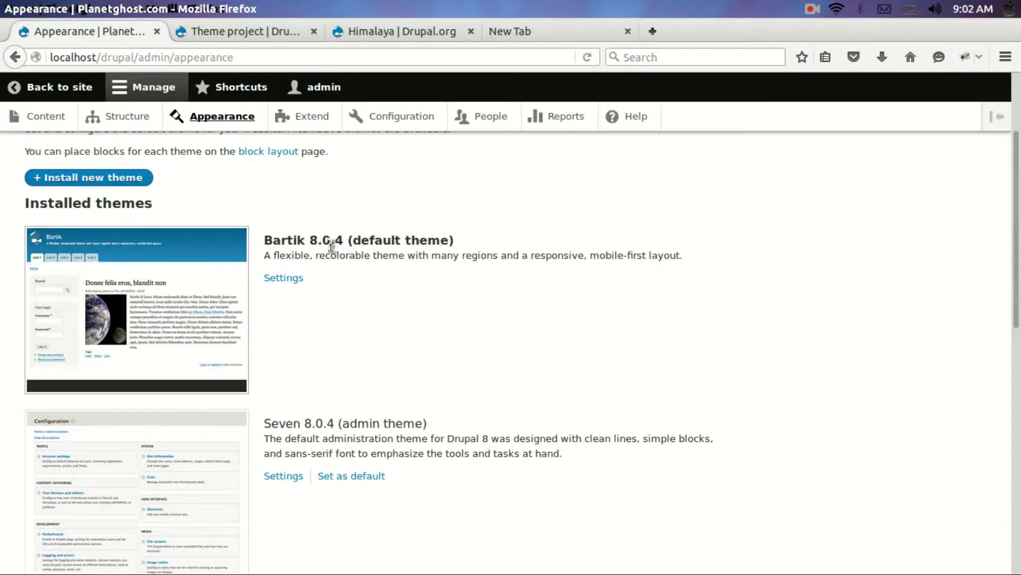
scroll(483, 344, "down", 3)
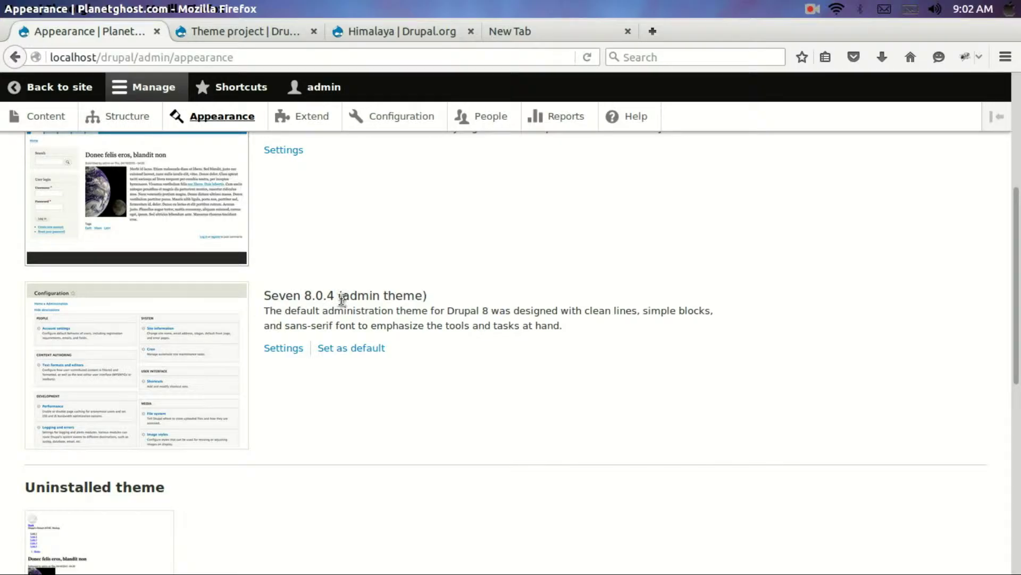
scroll(588, 266, "down", 5)
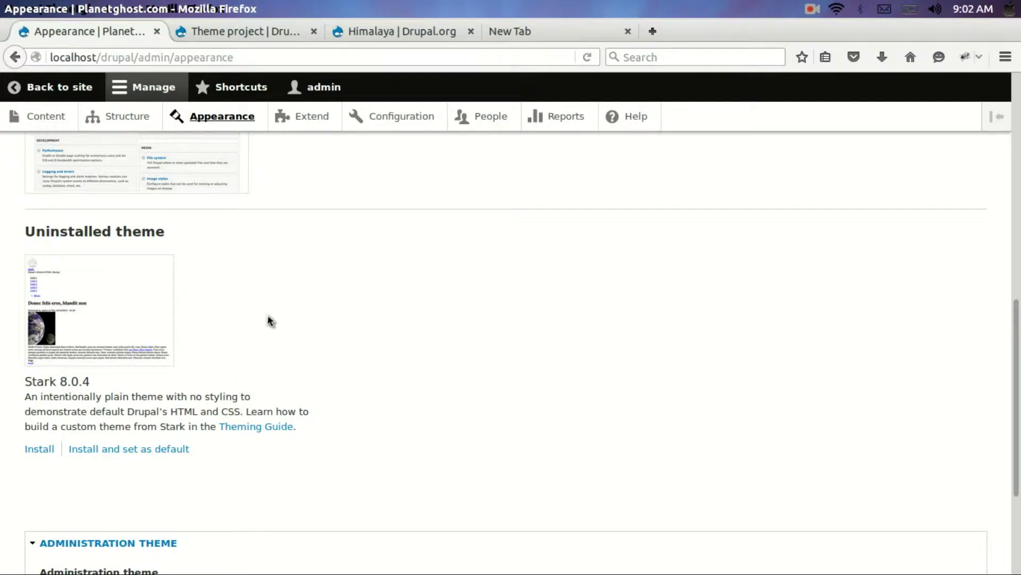
scroll(270, 319, "down", 2)
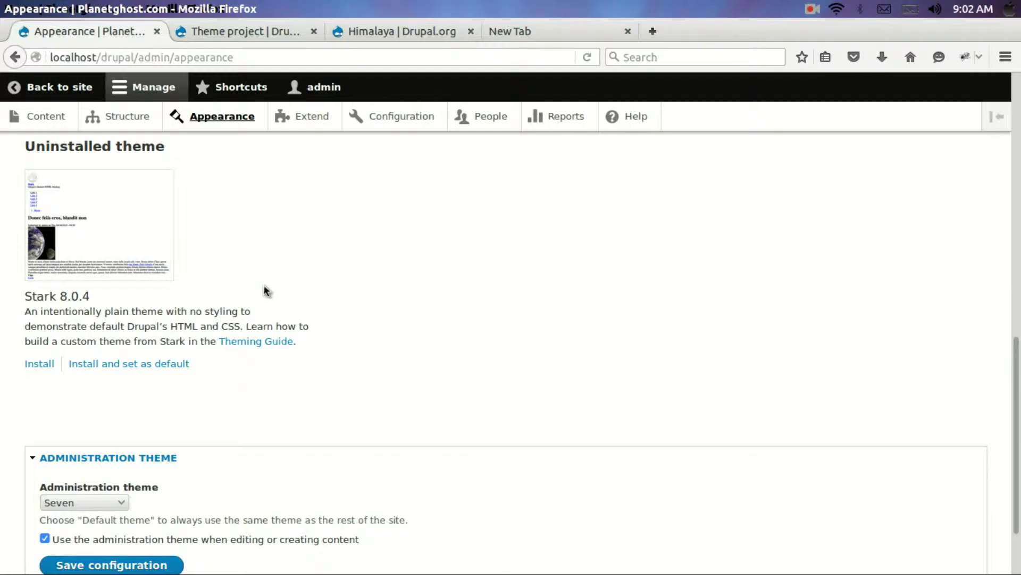
scroll(379, 325, "up", 10)
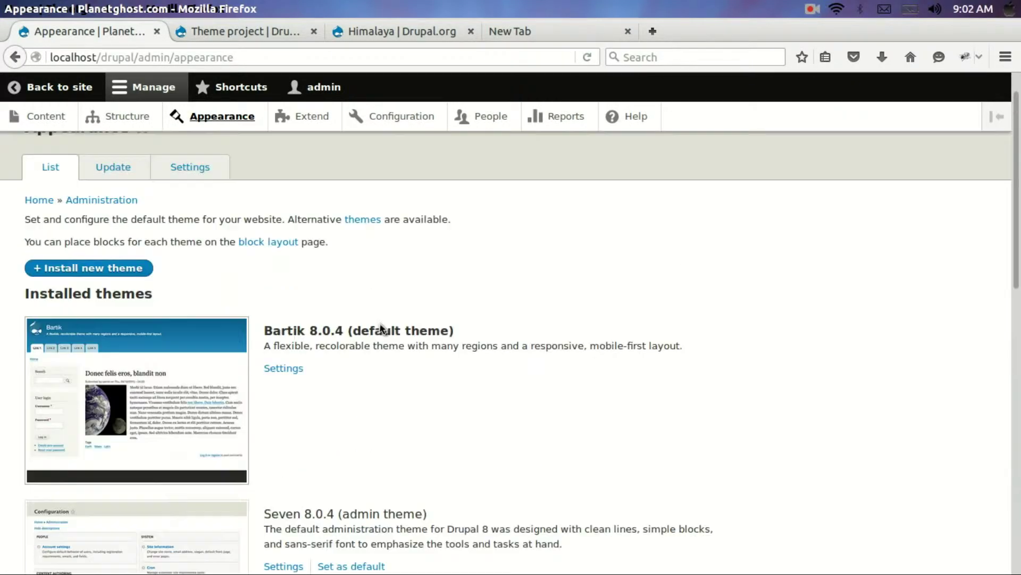
scroll(380, 327, "up", 1)
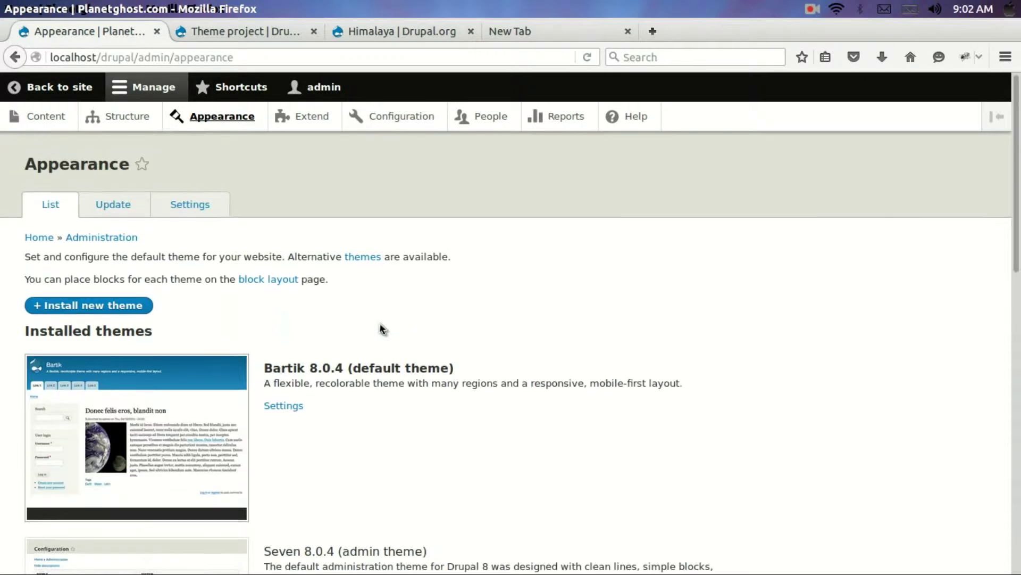
- Bring up the drupal.org themes directory in the browser and close the magnifier window covering it
left_click(258, 36)
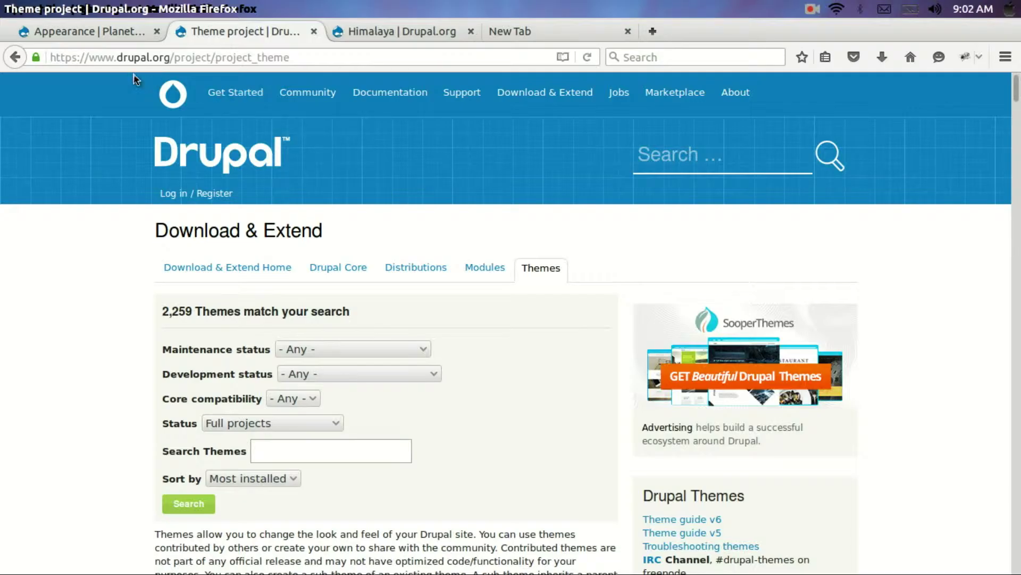
key("alt+Tab")
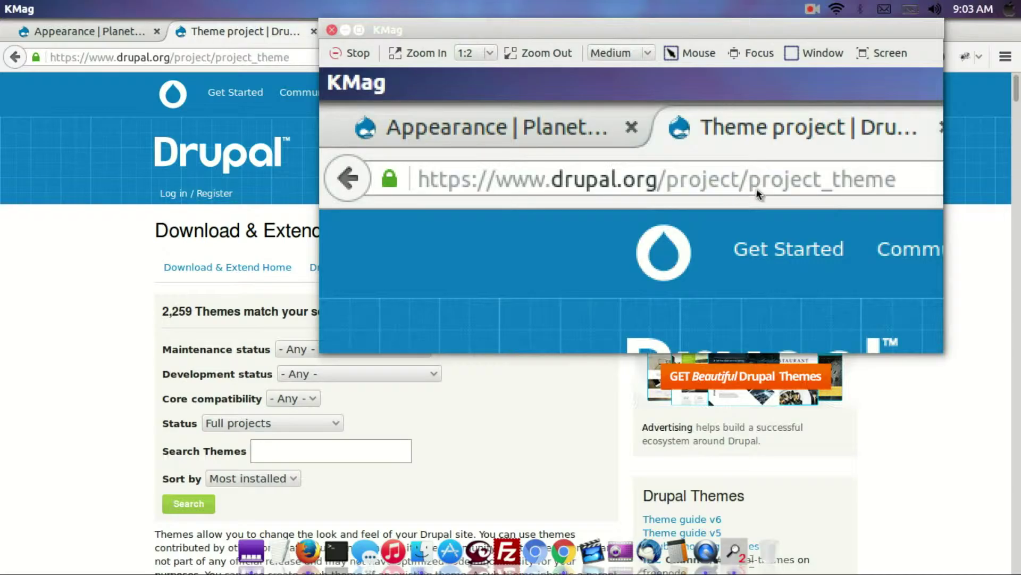
left_click(24, 236)
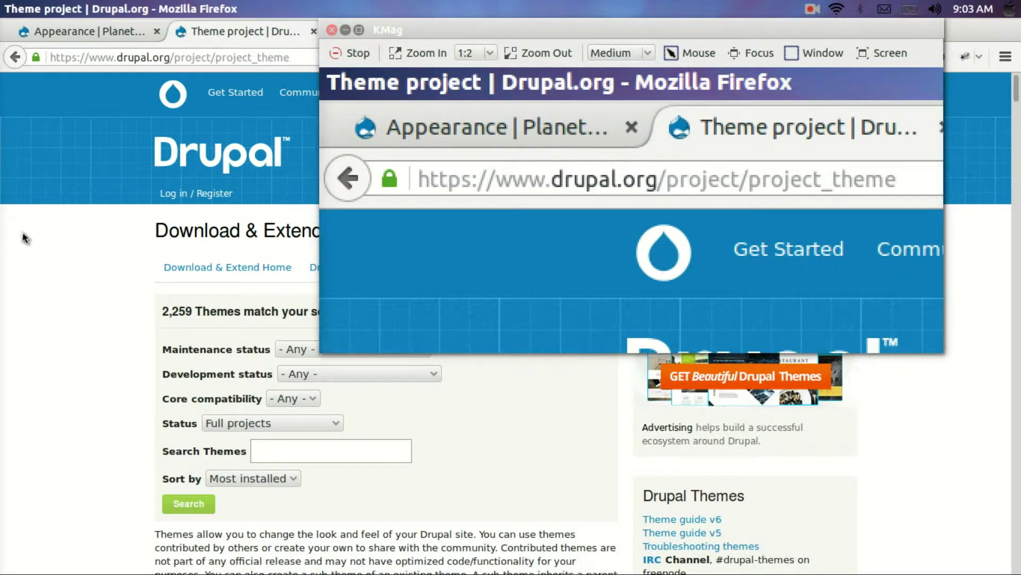
left_click(346, 29)
- Set the themes Core compatibility filter to 8.x
scroll(499, 314, "down", 4)
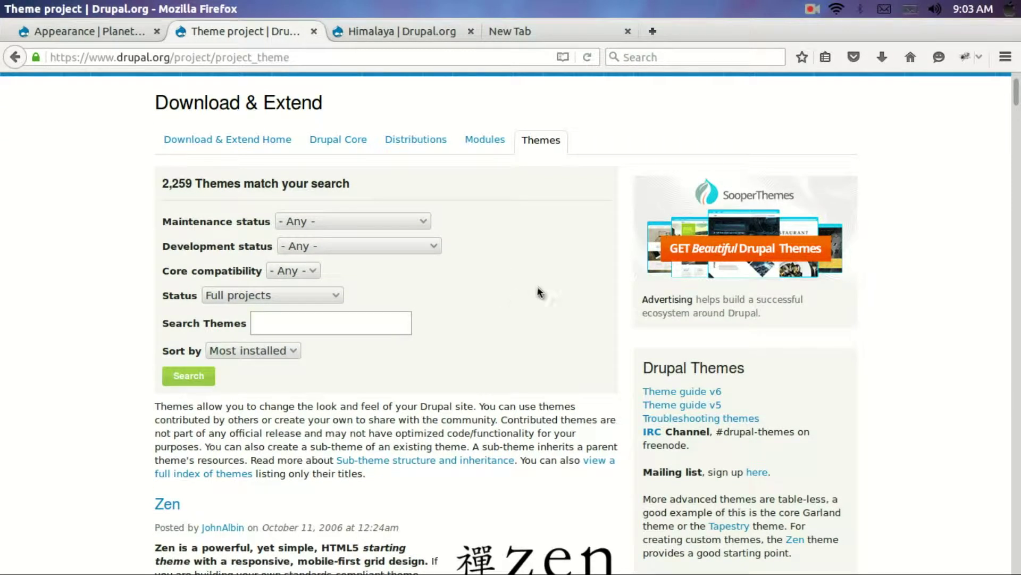
scroll(543, 290, "down", 3)
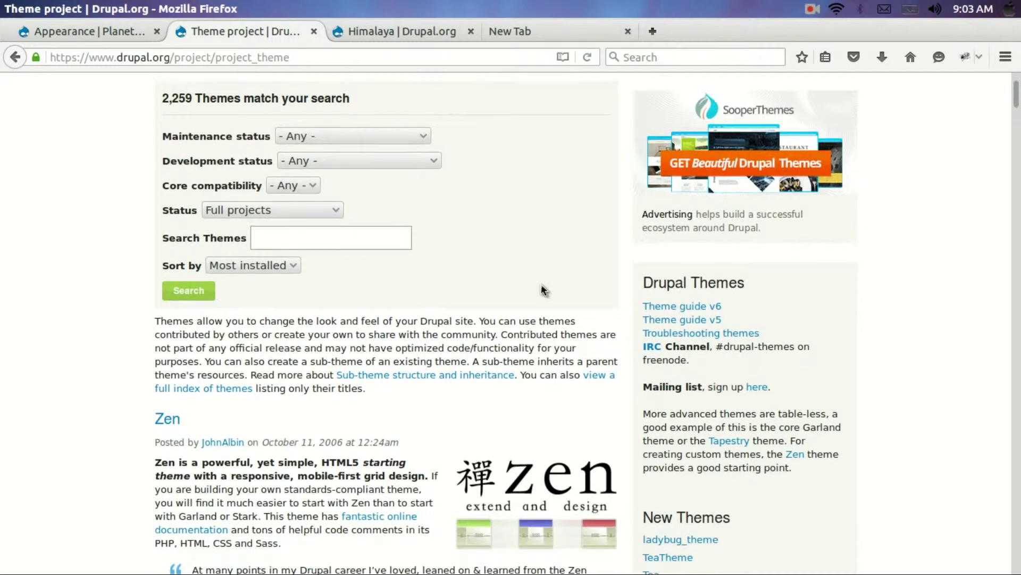
left_click(312, 187)
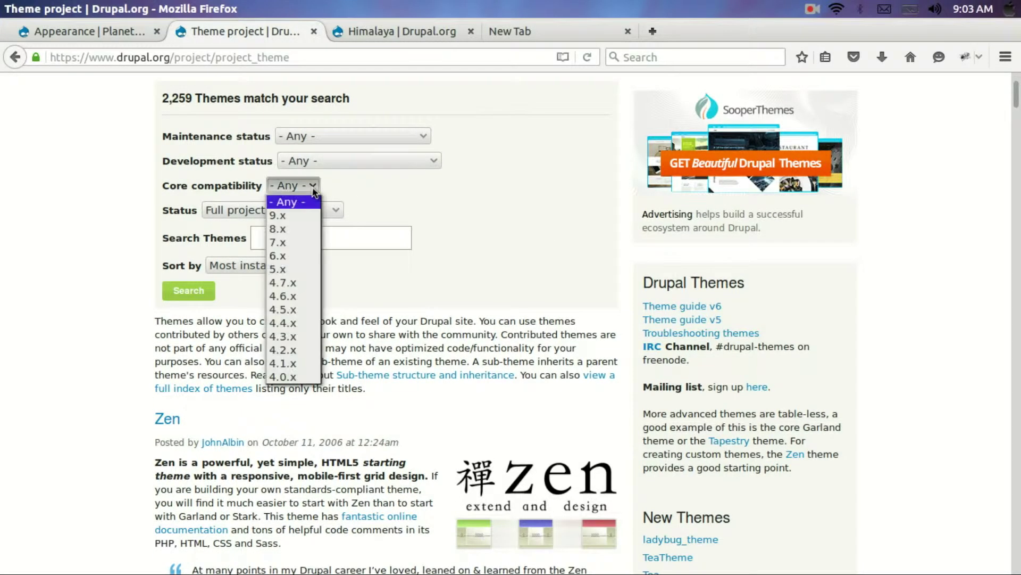
left_click(314, 229)
- Run the 8.x theme search and browse the 95 results, including Bootstrap, MAYO and Adminimal
left_click(199, 294)
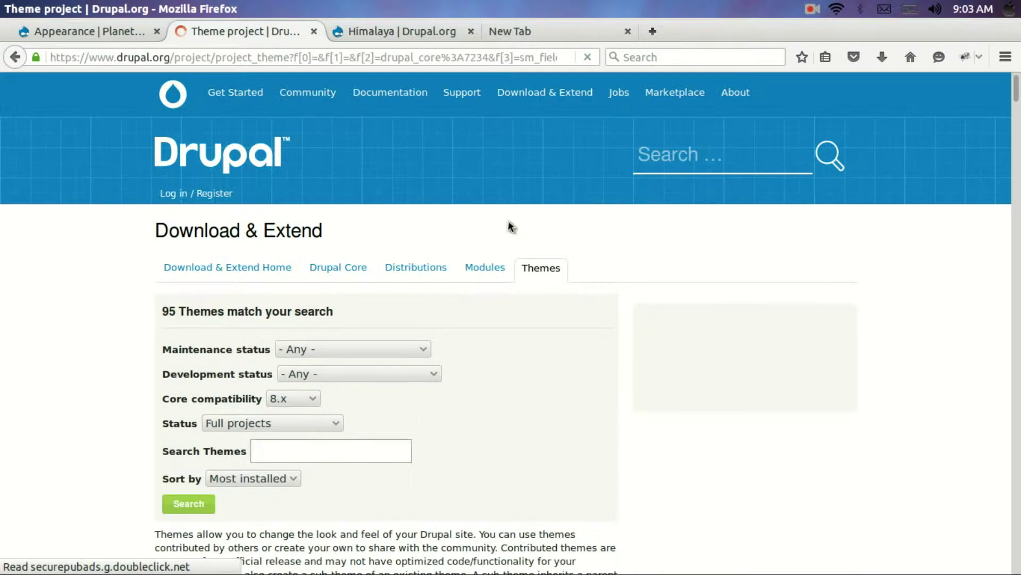
scroll(554, 308, "down", 15)
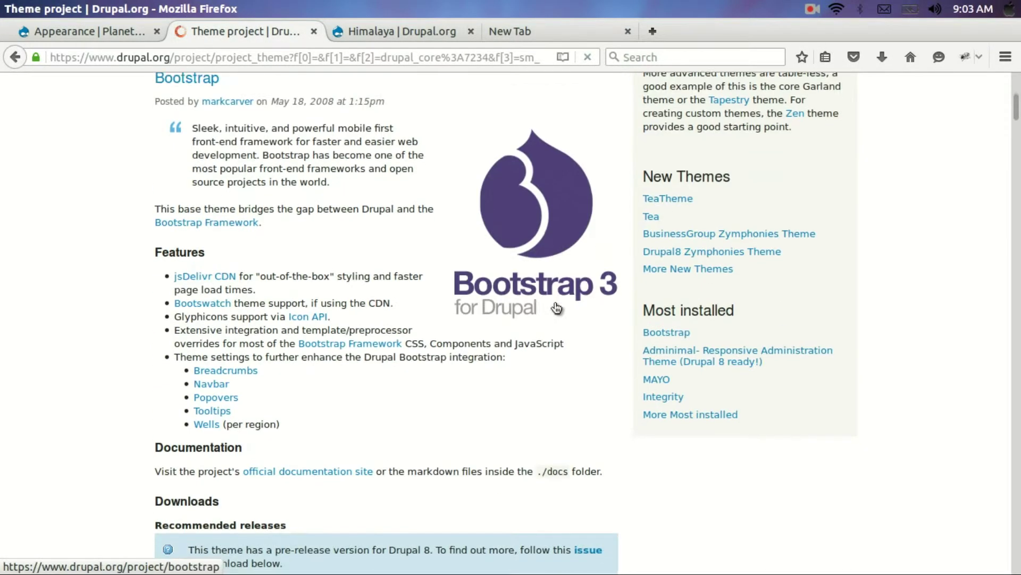
scroll(556, 308, "down", 20)
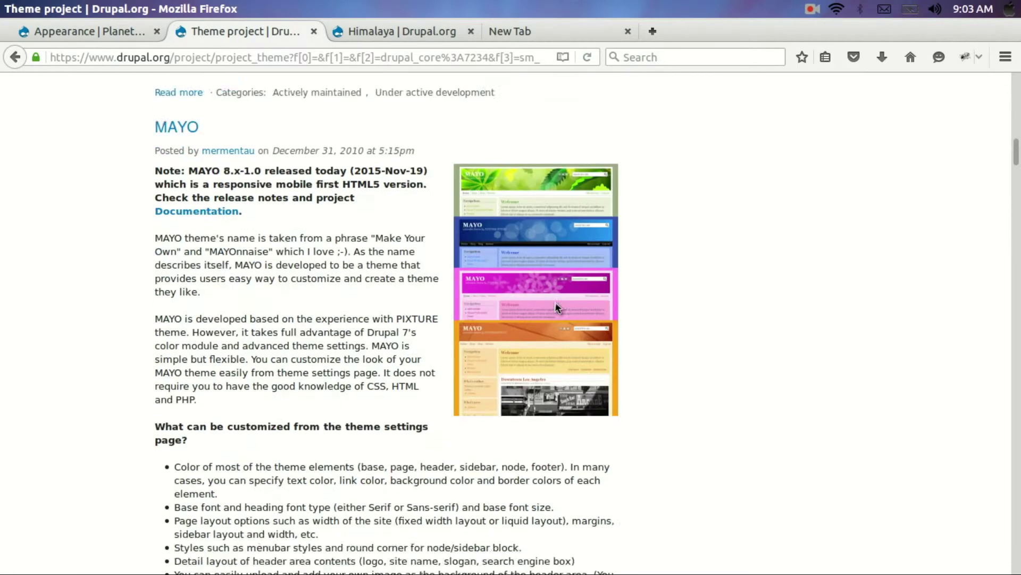
scroll(556, 308, "down", 20)
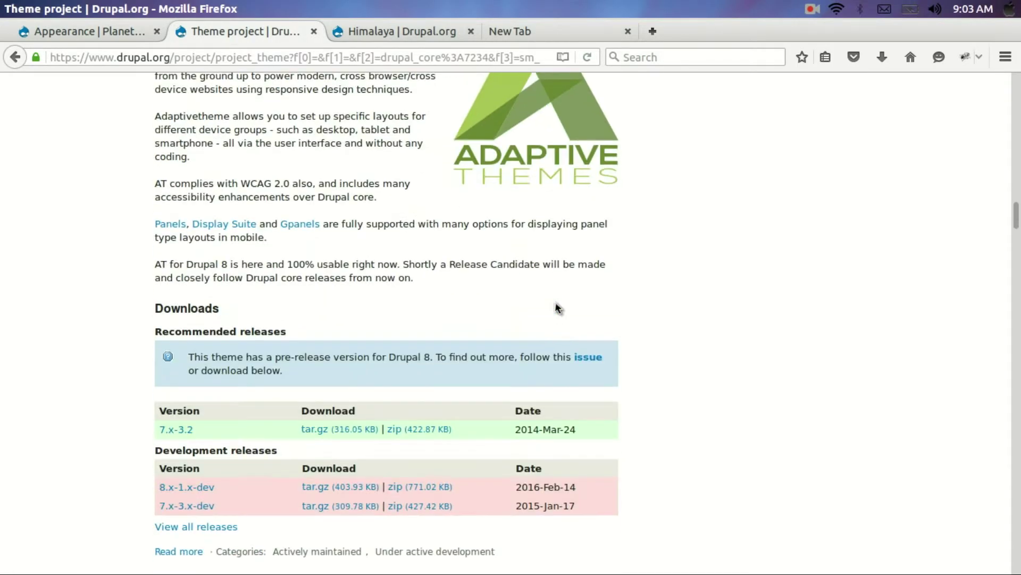
scroll(557, 308, "up", 20)
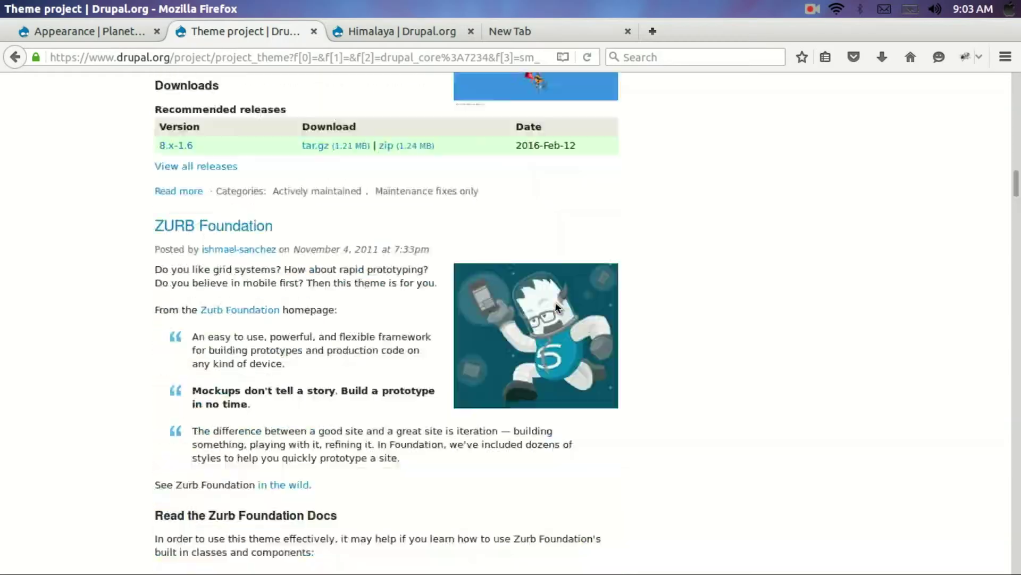
scroll(556, 308, "up", 10)
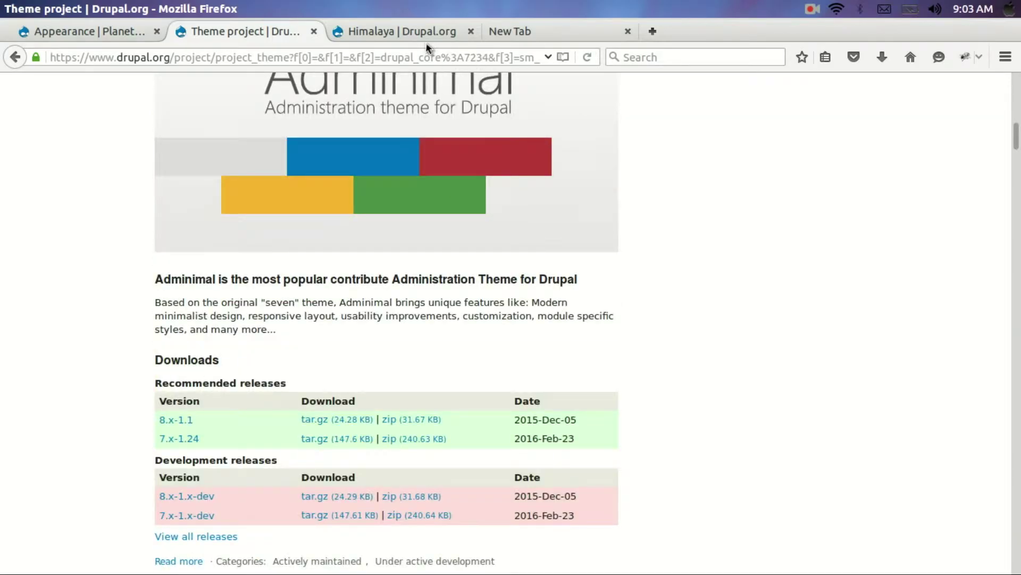
- Save himalaya-7.x-1.1.zip from the Himalaya project page, then return to the 8.x theme results
left_click(418, 31)
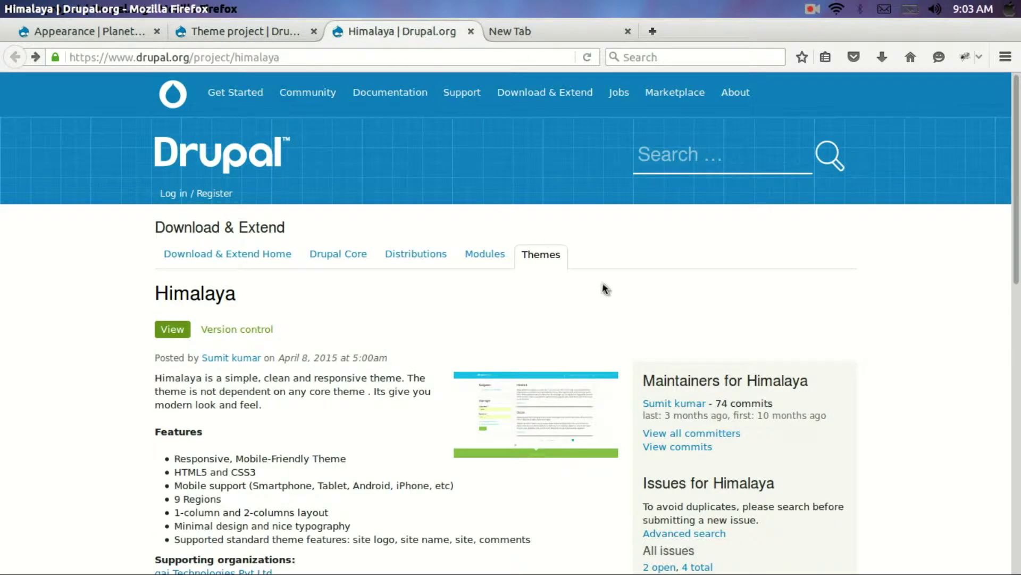
scroll(605, 289, "down", 10)
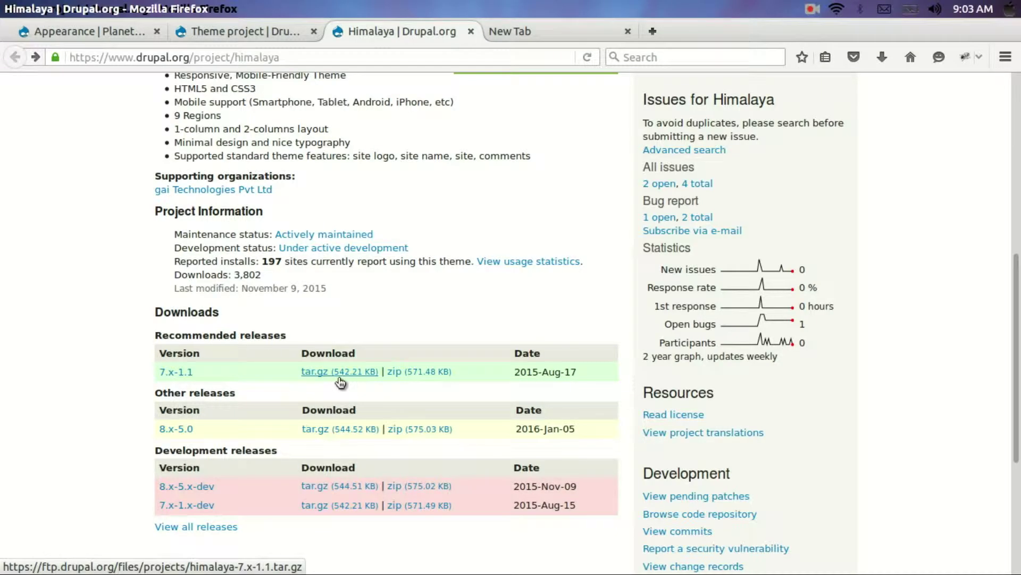
left_click(411, 373)
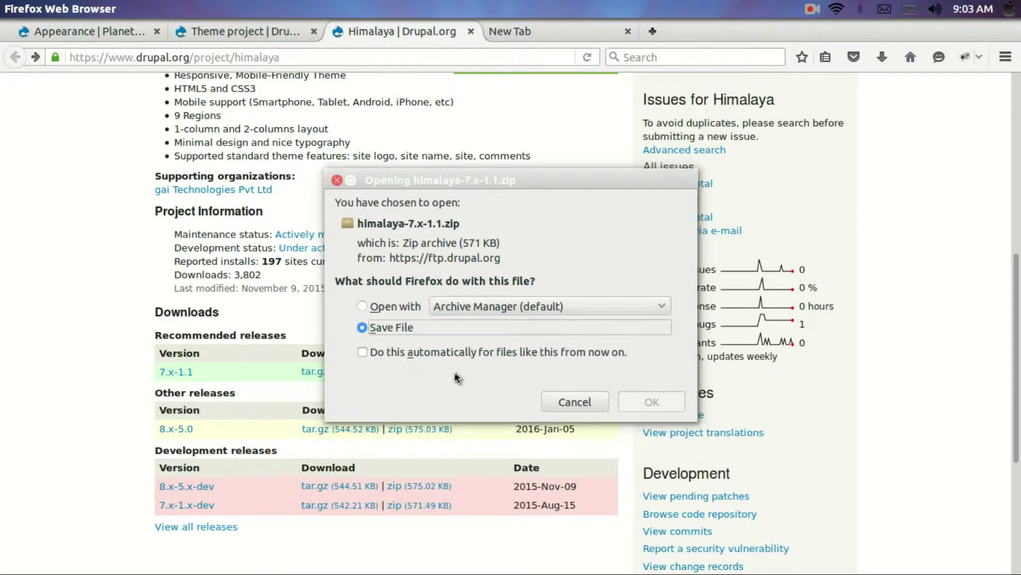
left_click(639, 403)
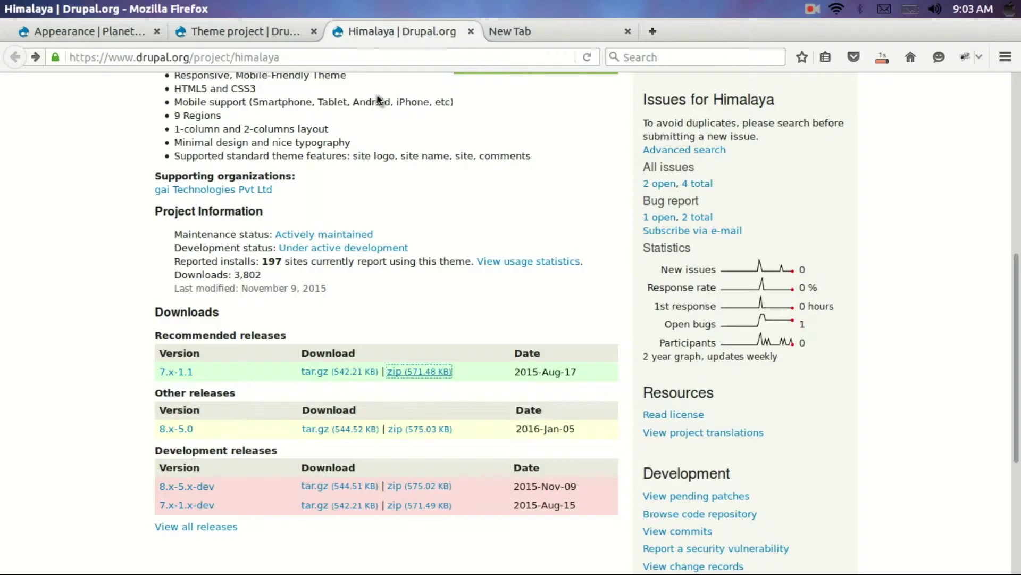
left_click(247, 32)
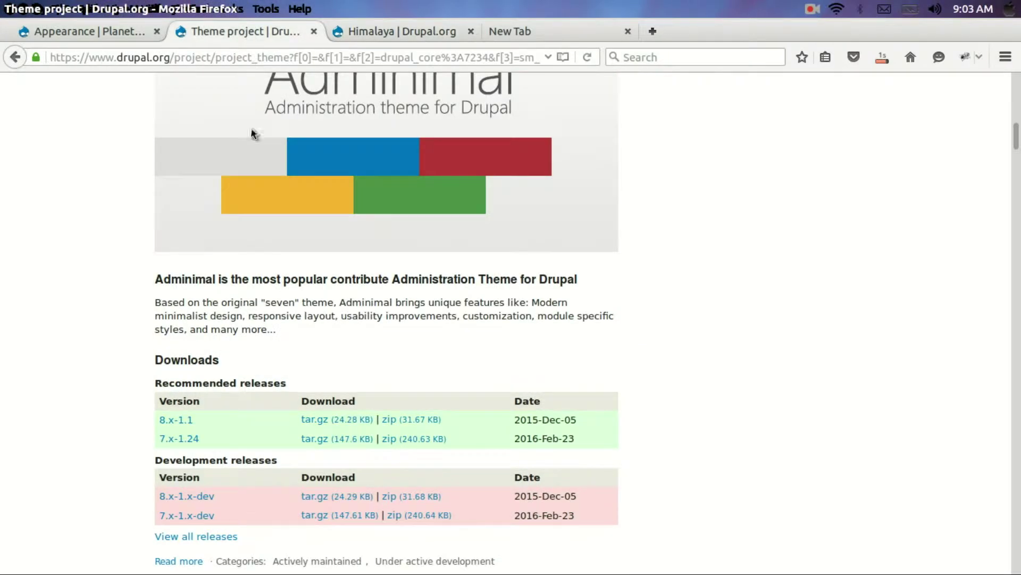
scroll(160, 255, "up", 15)
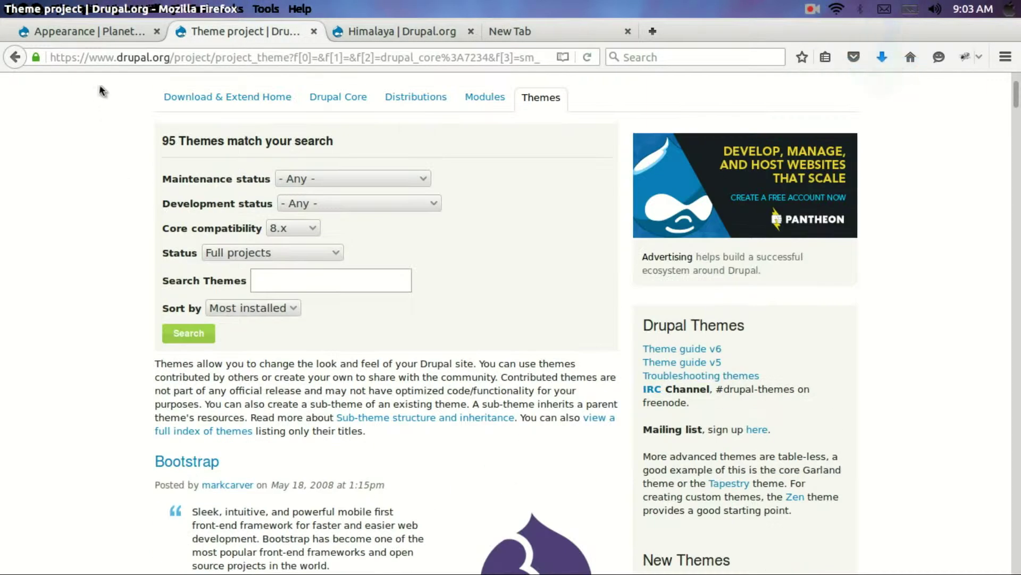
- On Appearance's Install new theme form, choose himalaya-7.x-1.1.zip from Downloads, sorted newest first
left_click(95, 34)
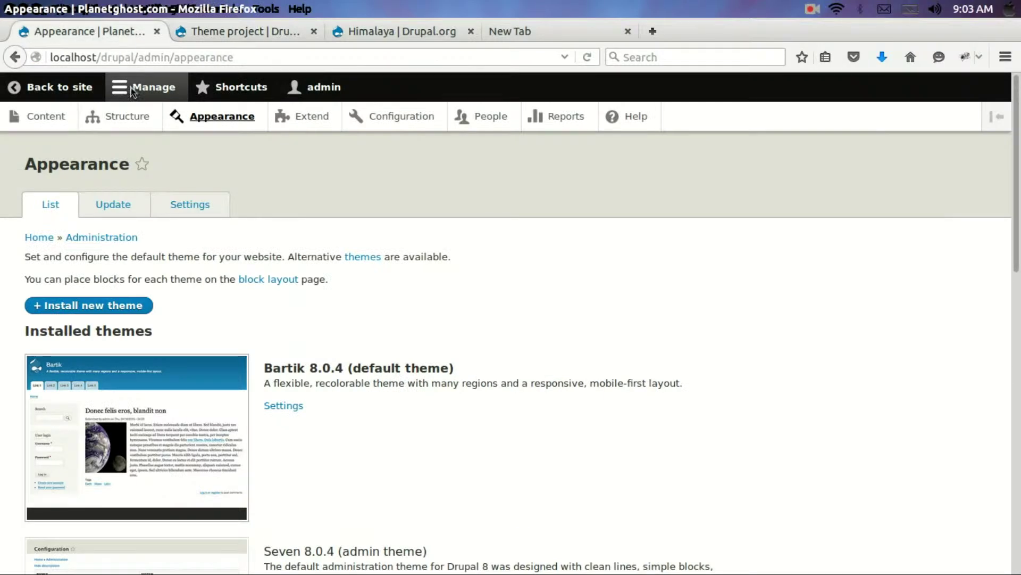
left_click(107, 311)
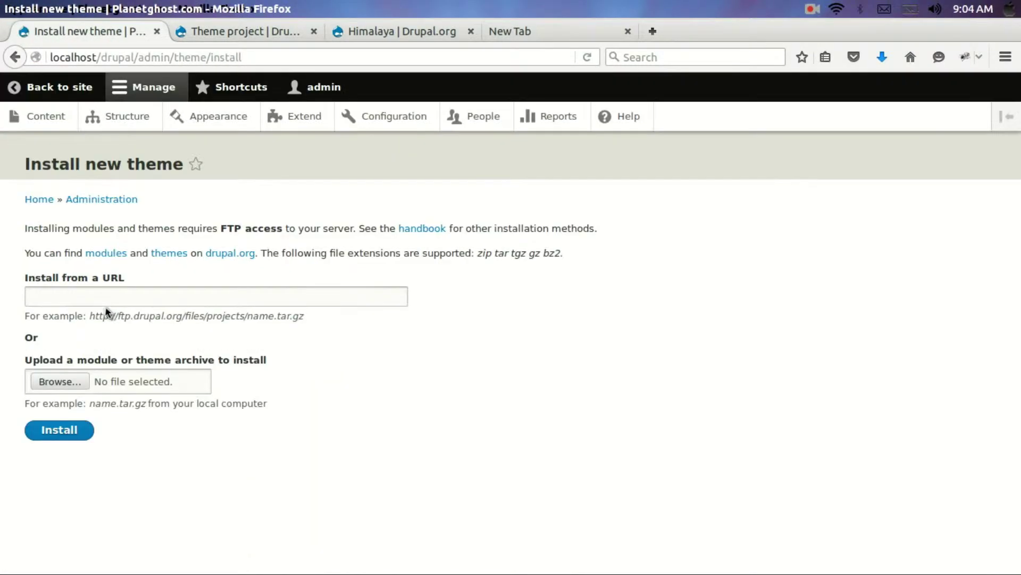
left_click(58, 381)
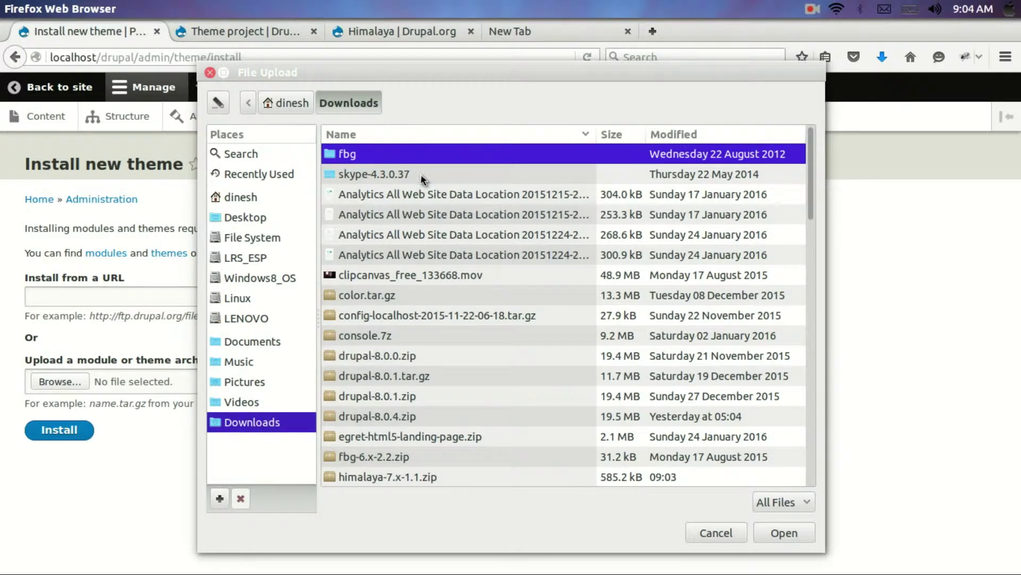
left_click(686, 134)
left_click(686, 134)
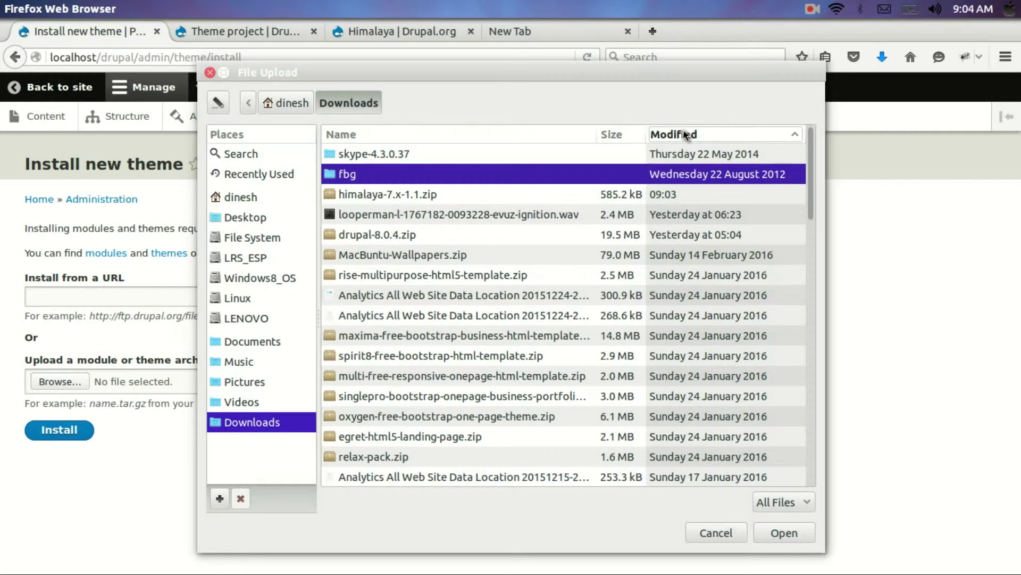
left_click(433, 200)
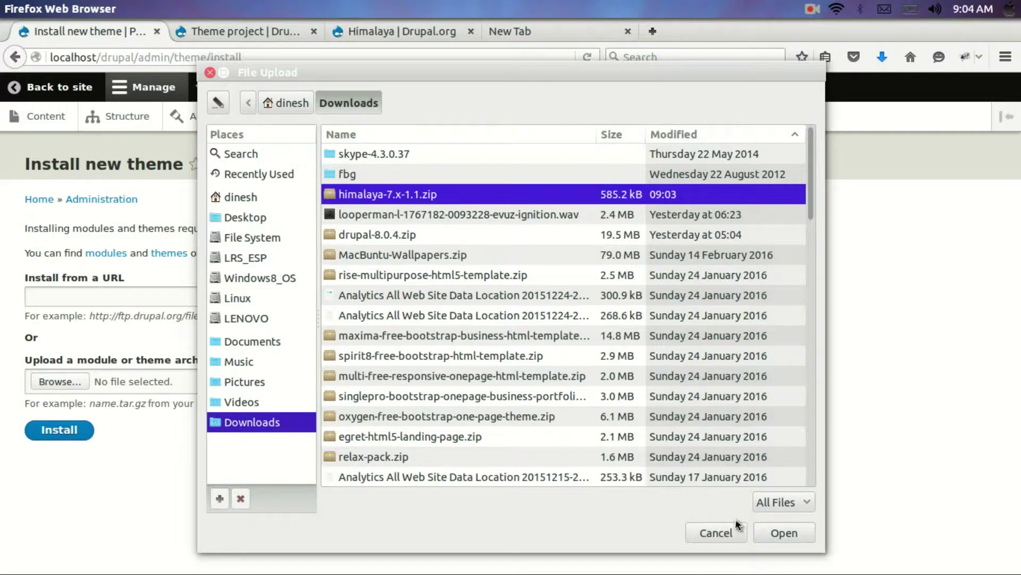
left_click(779, 533)
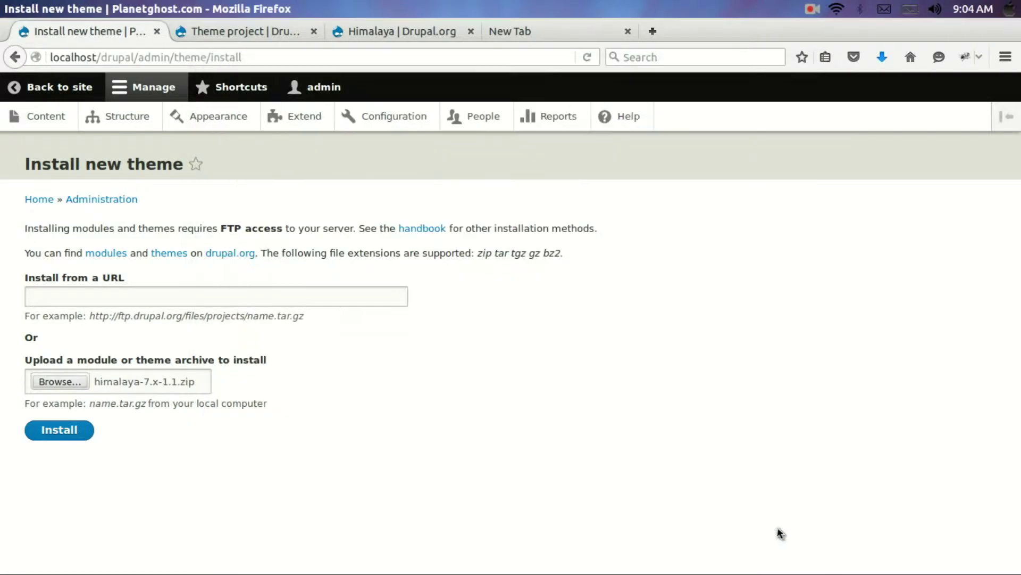
- Install the Himalaya archive; Drupal rejects it for containing no .info.yml files
left_click(55, 430)
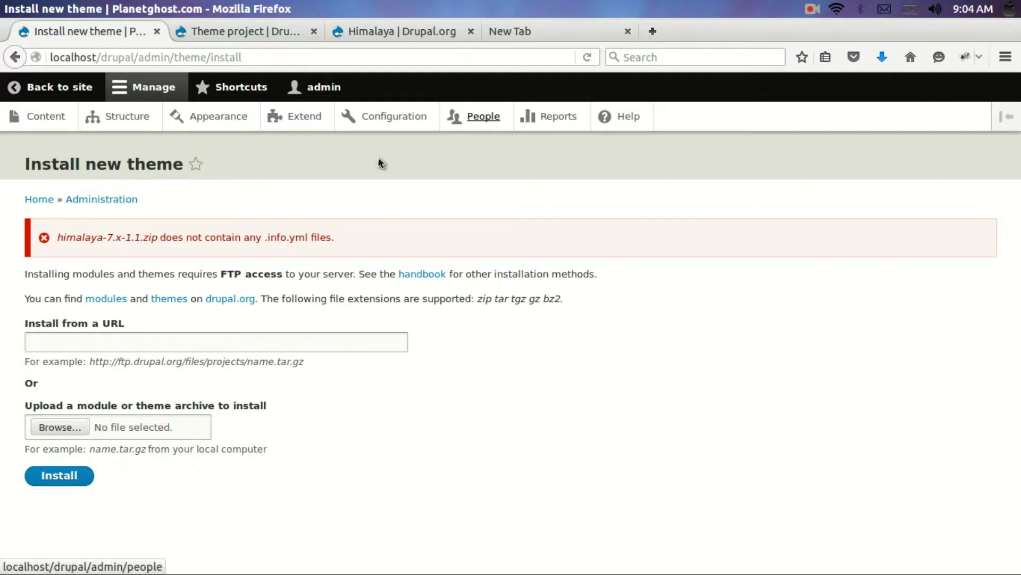
- Open the MAYO project page from the 8.x theme results in a new tab
left_click(252, 35)
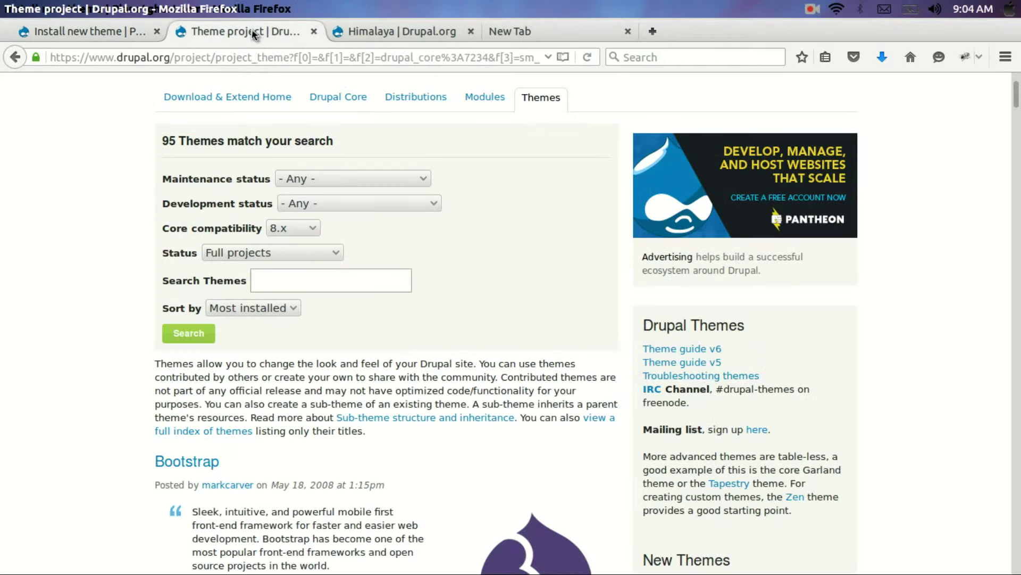
scroll(481, 224, "down", 20)
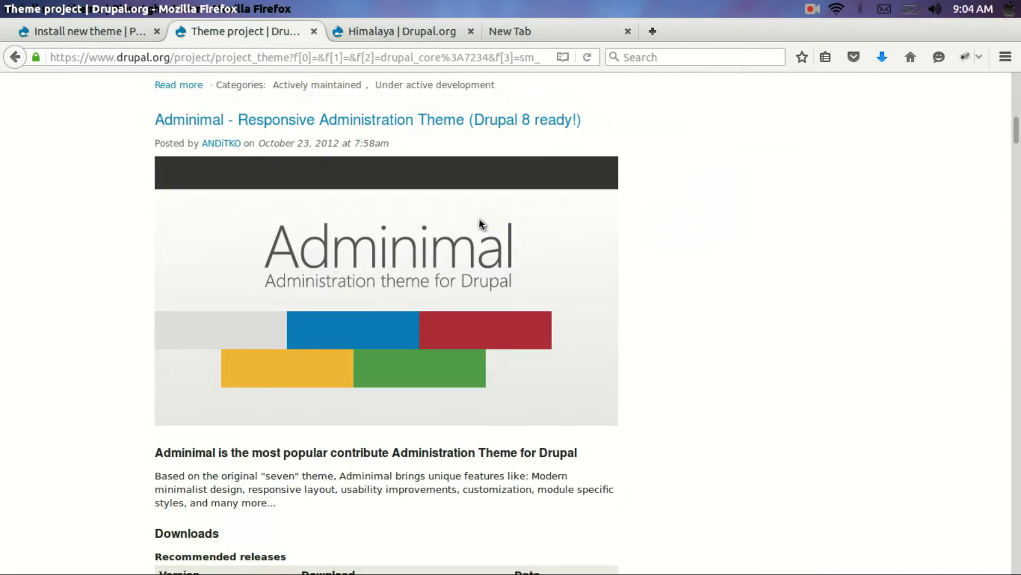
scroll(479, 218, "up", 10)
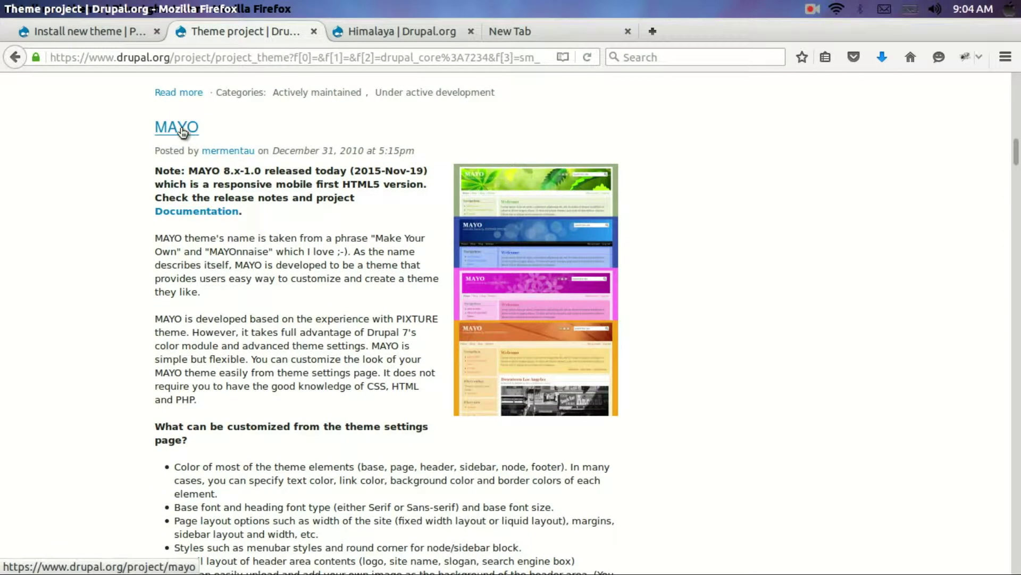
right_click(182, 131)
left_click(212, 138)
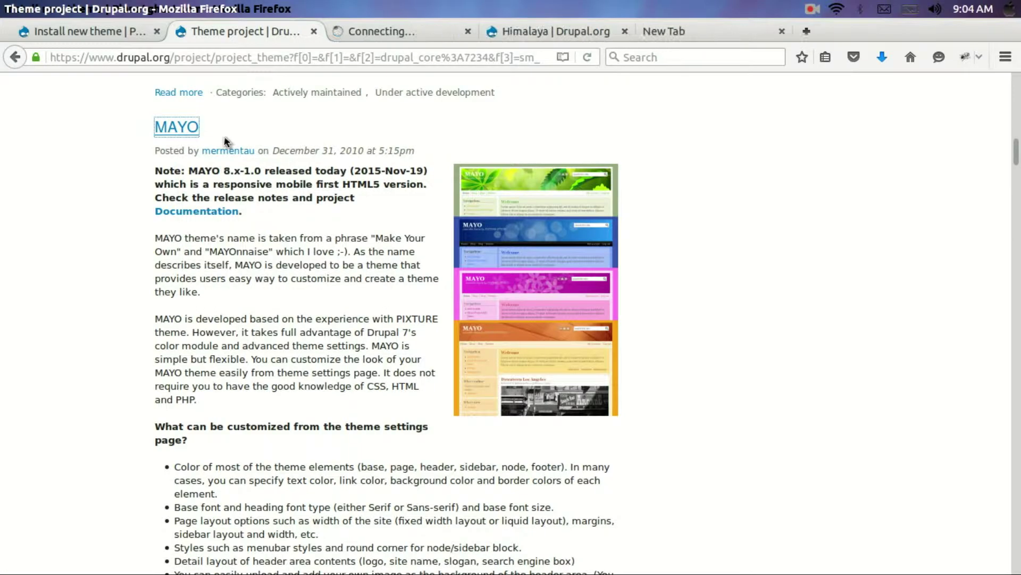
left_click(372, 35)
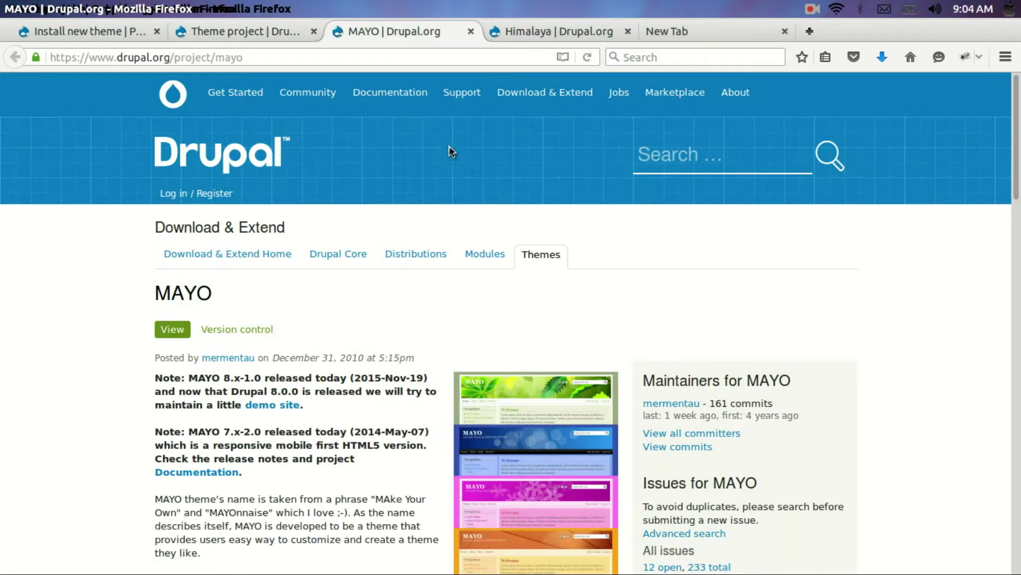
- Download and save the MAYO 8.x-1.1 zip release (mayo-8.x-1.1.zip)
scroll(467, 162, "down", 20)
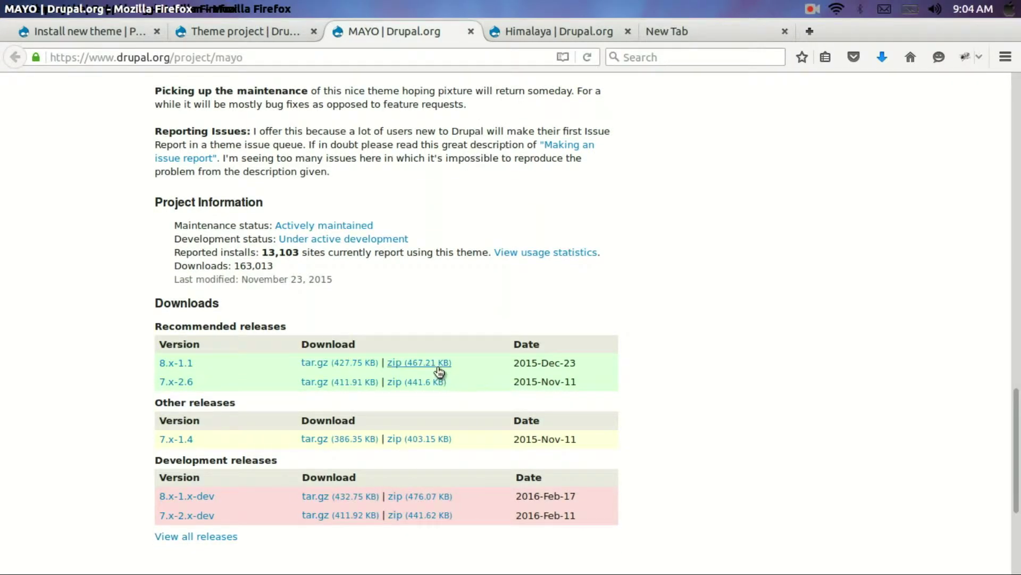
left_click(438, 367)
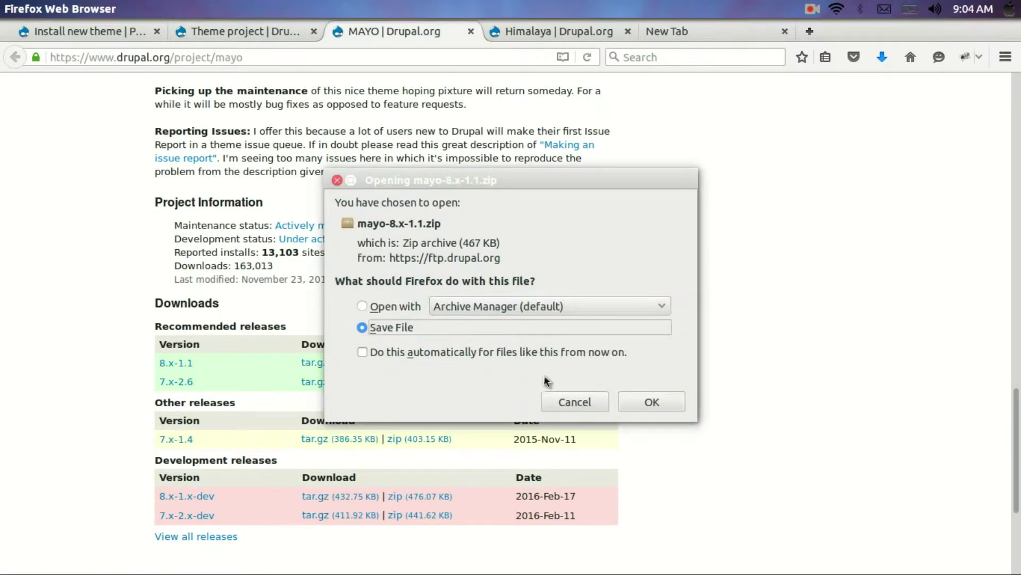
left_click(655, 404)
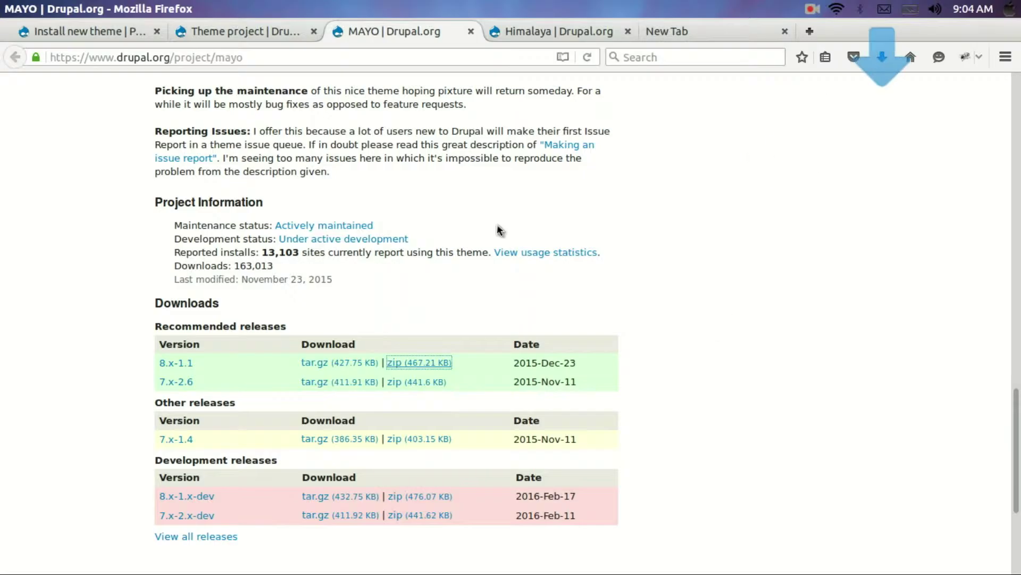
- Back on Install new theme, select mayo-8.x-1.1.zip from Downloads as the upload archive
left_click(88, 33)
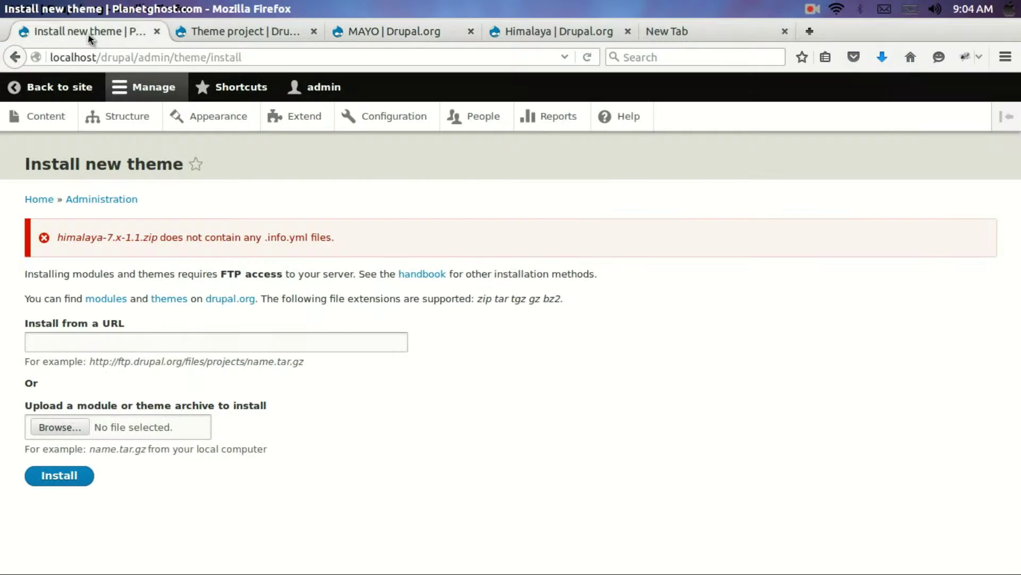
left_click(66, 431)
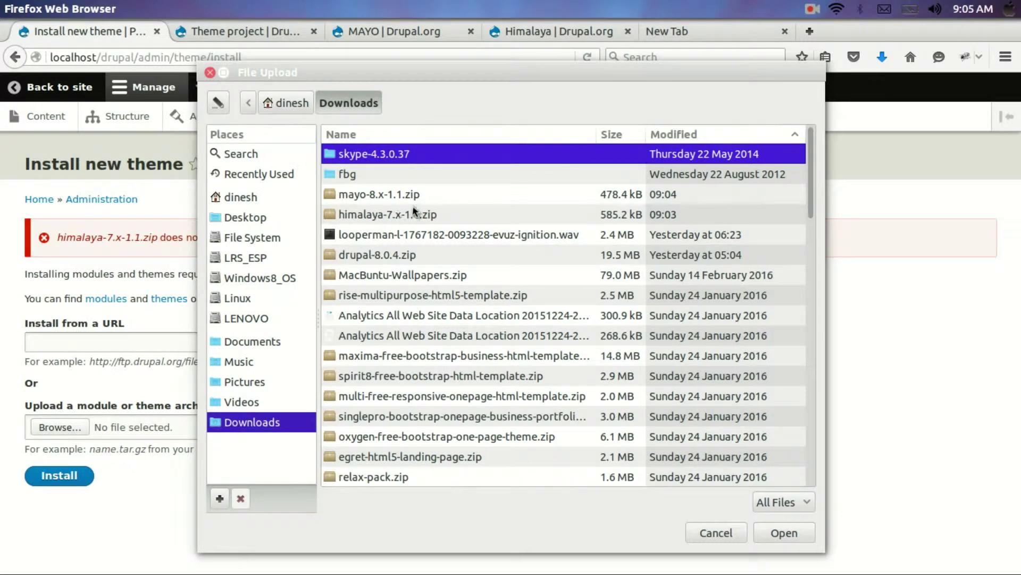
left_click(445, 197)
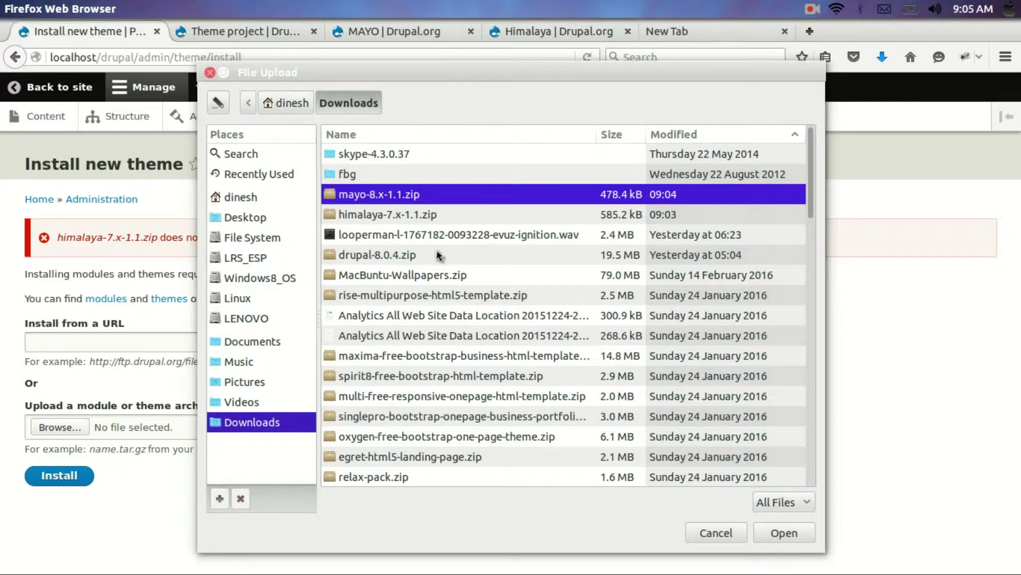
left_click(777, 537)
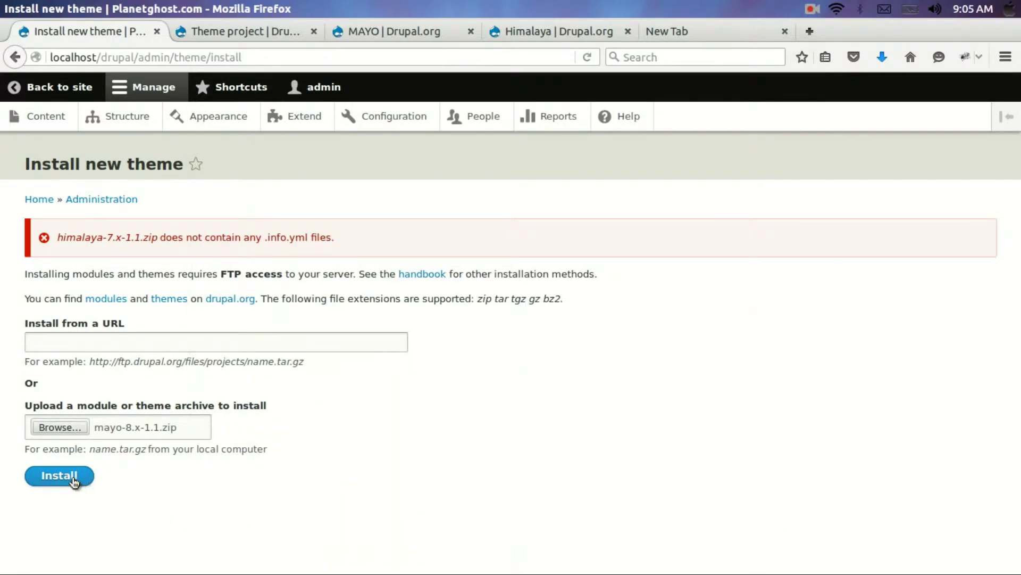
left_click(74, 482)
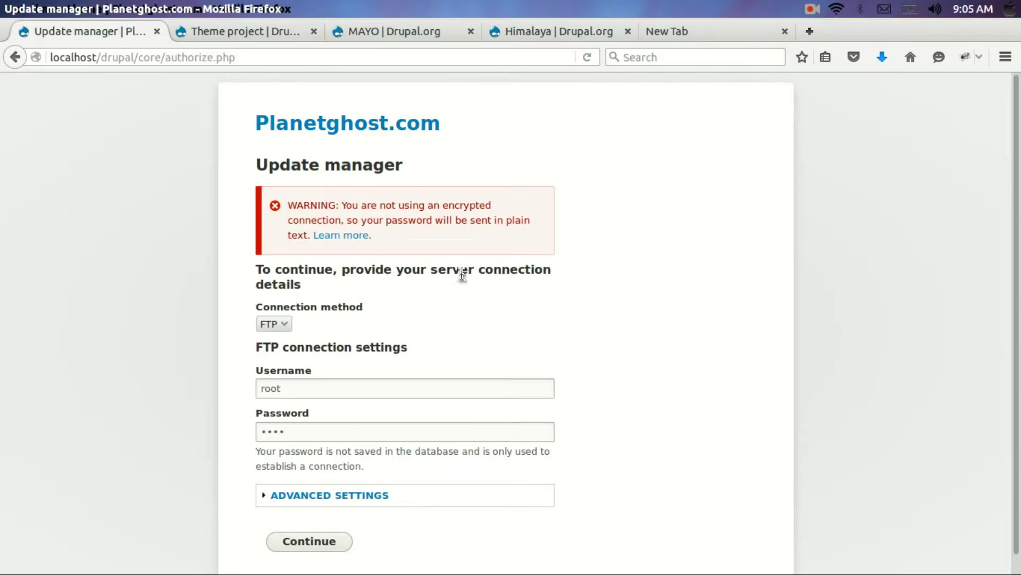
scroll(416, 372, "down", 1)
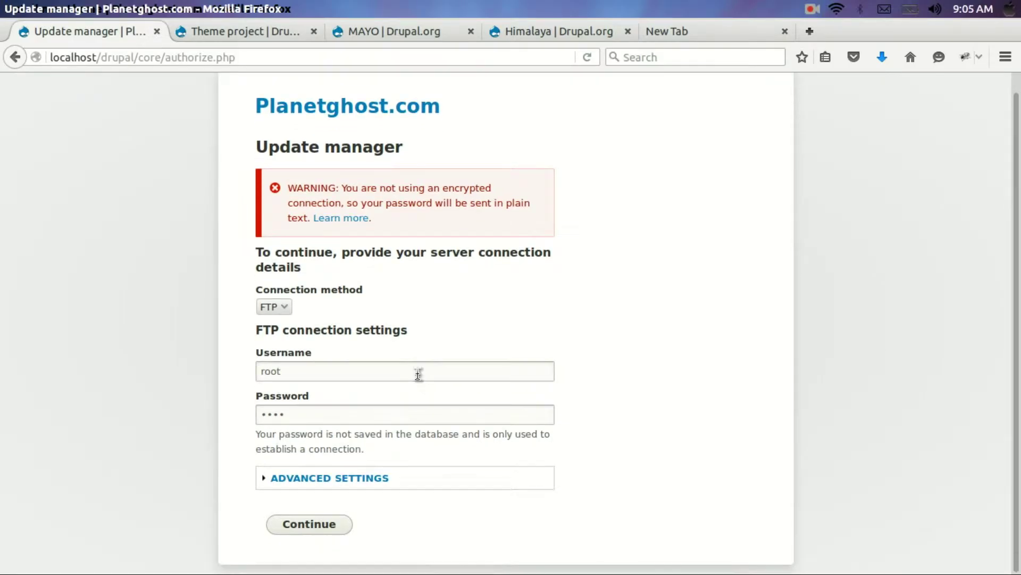
scroll(417, 369, "up", 1)
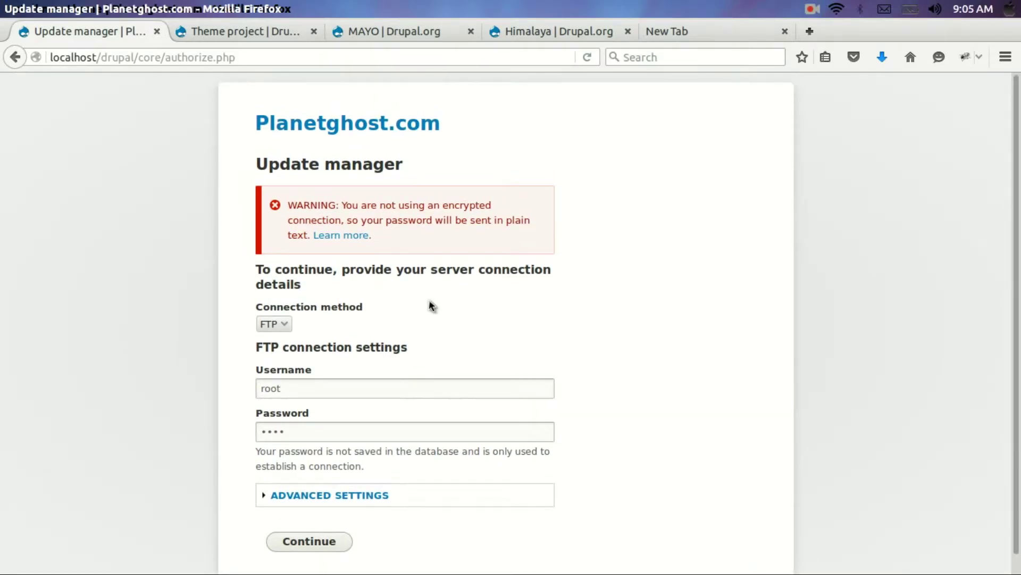
left_click(346, 385)
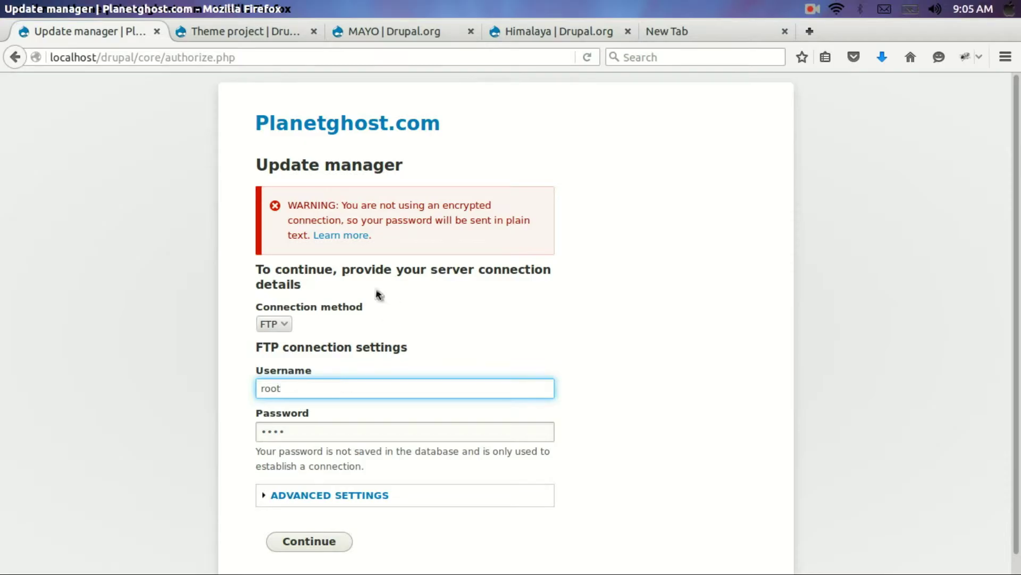
left_click(15, 57)
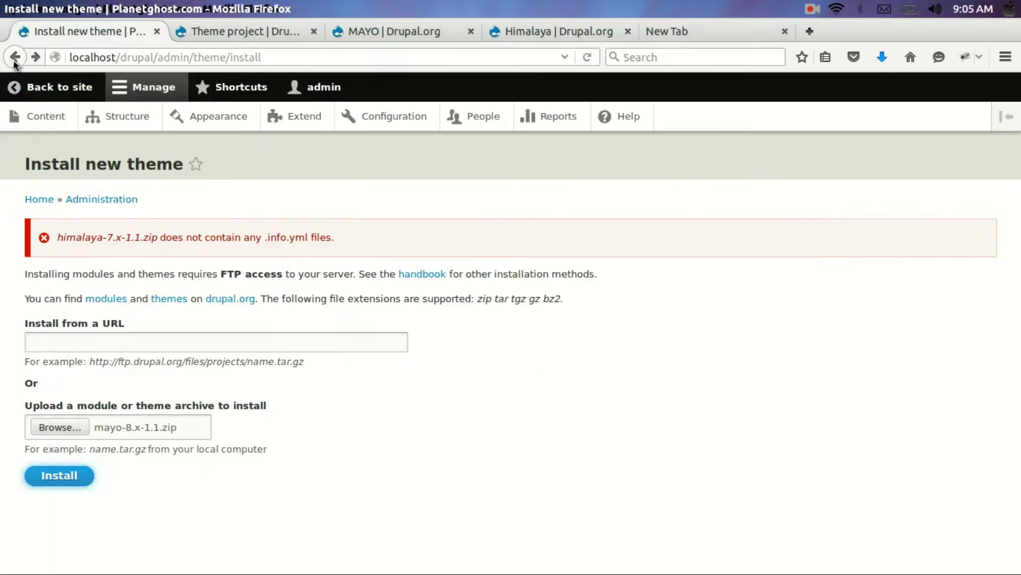
- In the file manager, navigate to /var/www/html/drupal/themes, which contains only README.txt
key("alt+Tab")
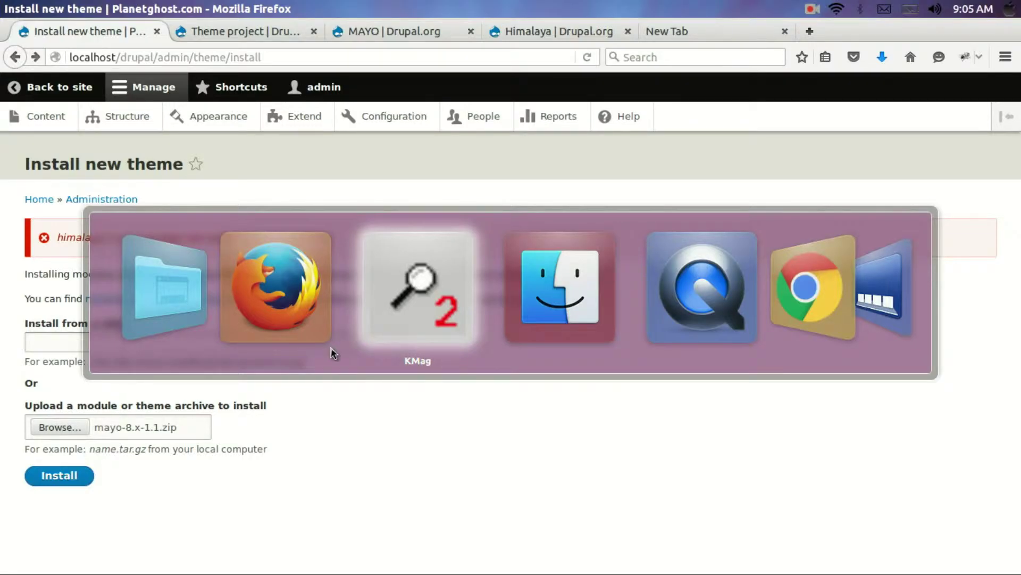
key("alt+Tab")
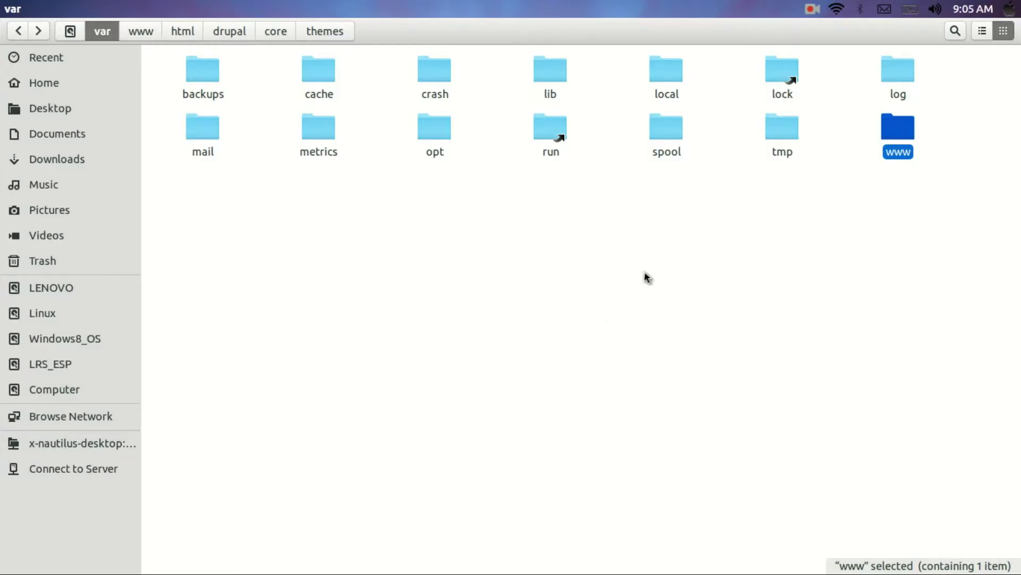
double_click(903, 142)
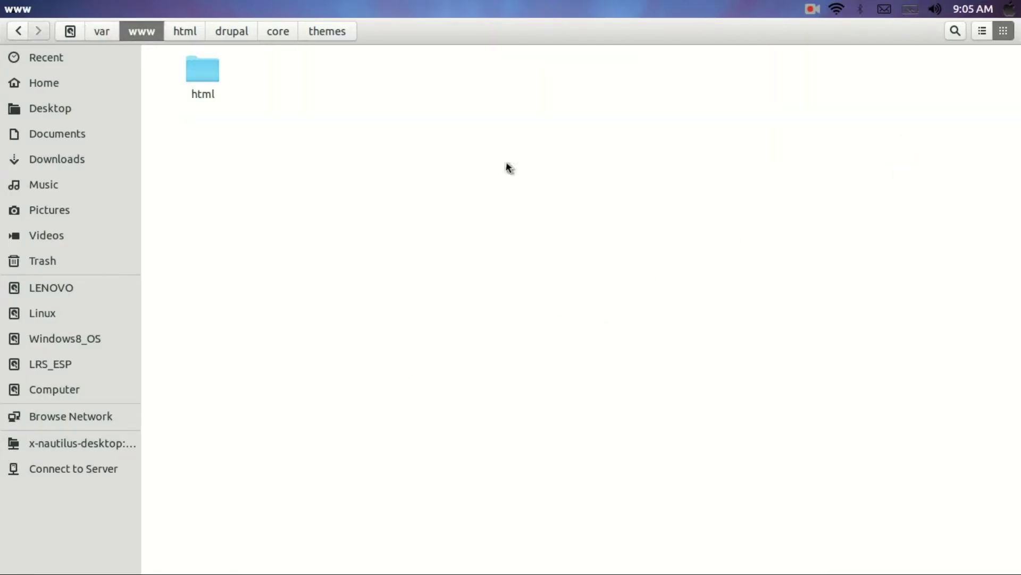
double_click(203, 70)
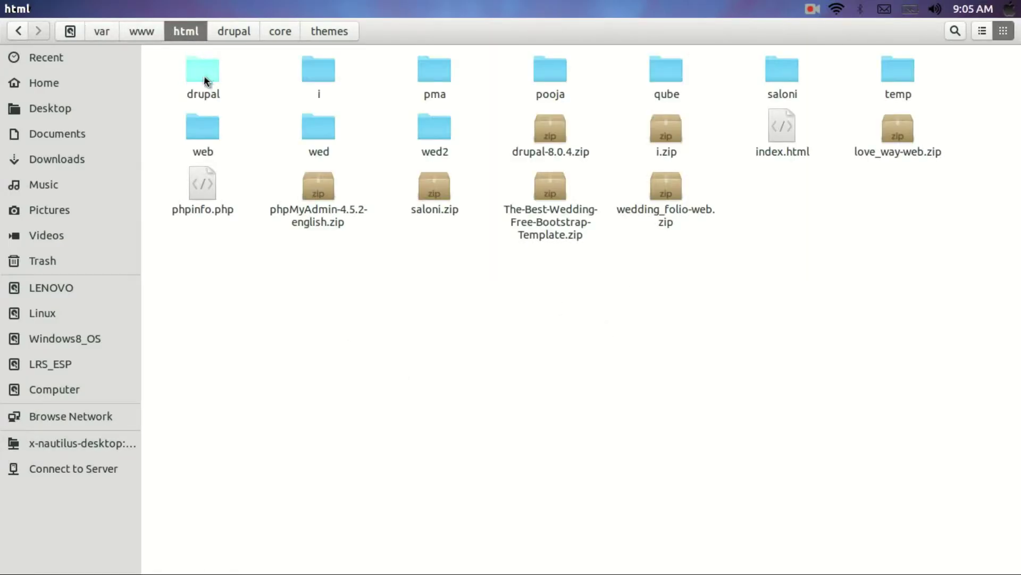
double_click(204, 78)
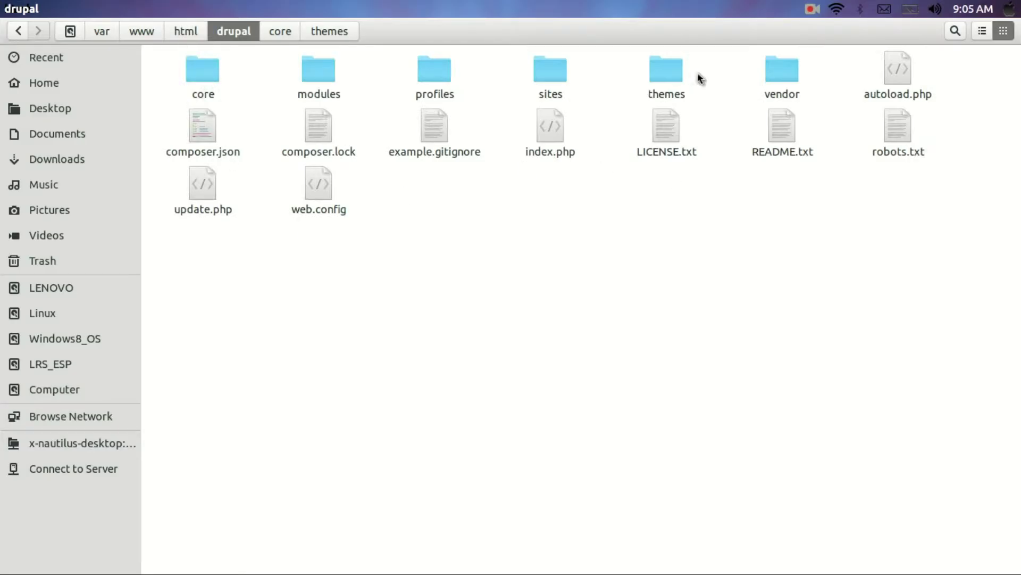
double_click(670, 74)
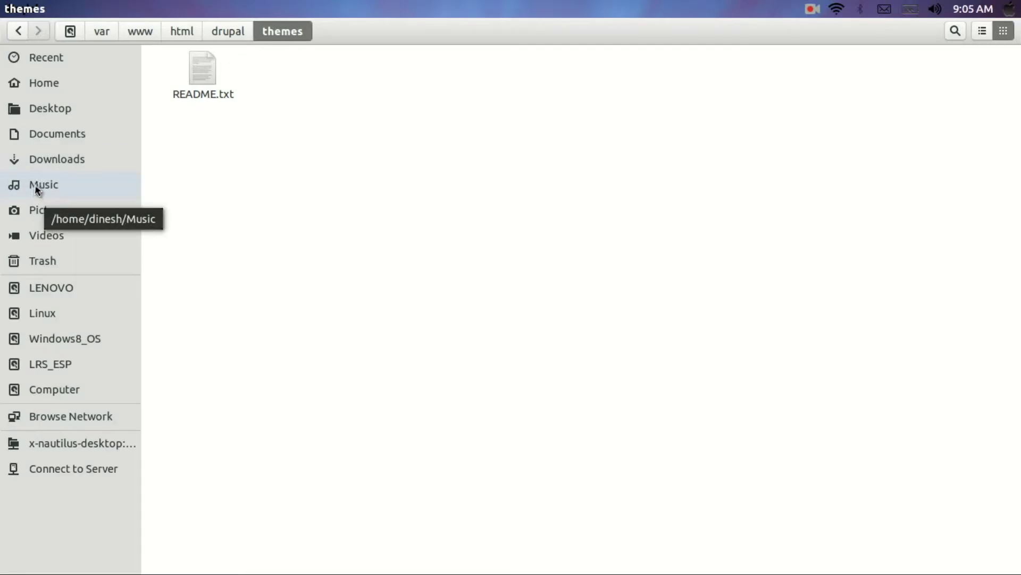
- Open Downloads in a second Nautilus tab and select mayo-8.x-1.1.zip and himalaya-7.x-1.1.zip
right_click(72, 165)
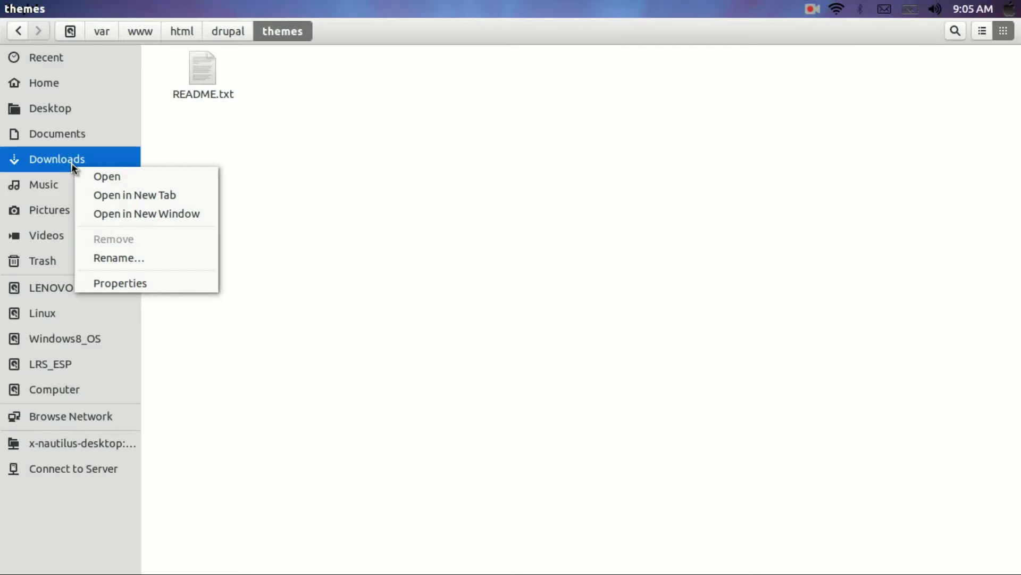
left_click(142, 197)
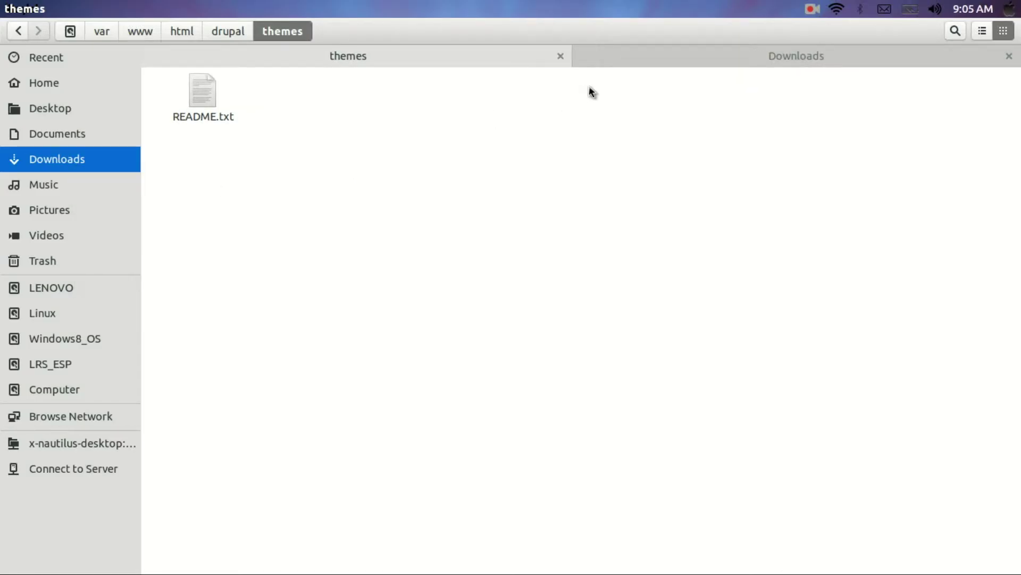
left_click(699, 63)
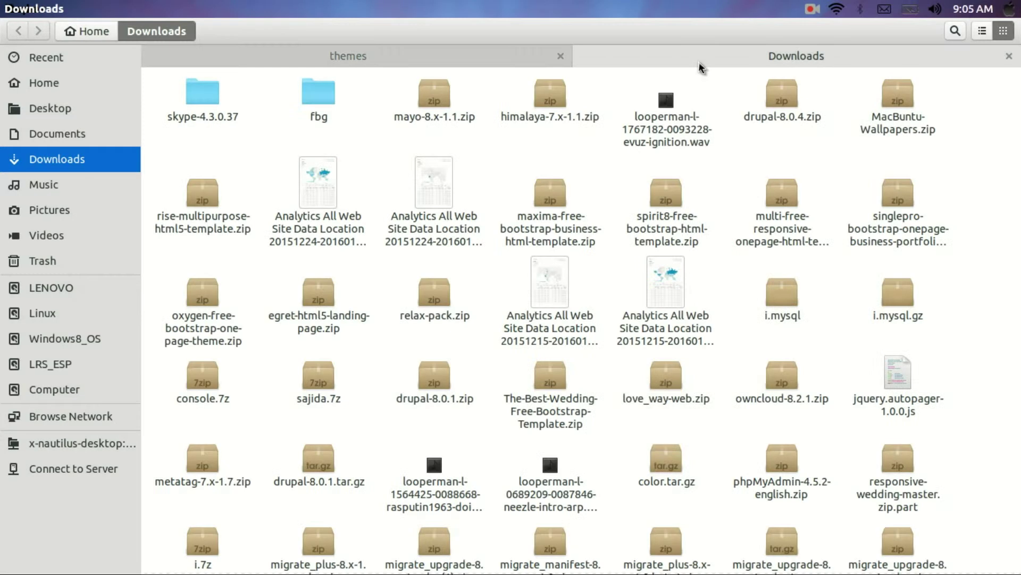
left_click(436, 113)
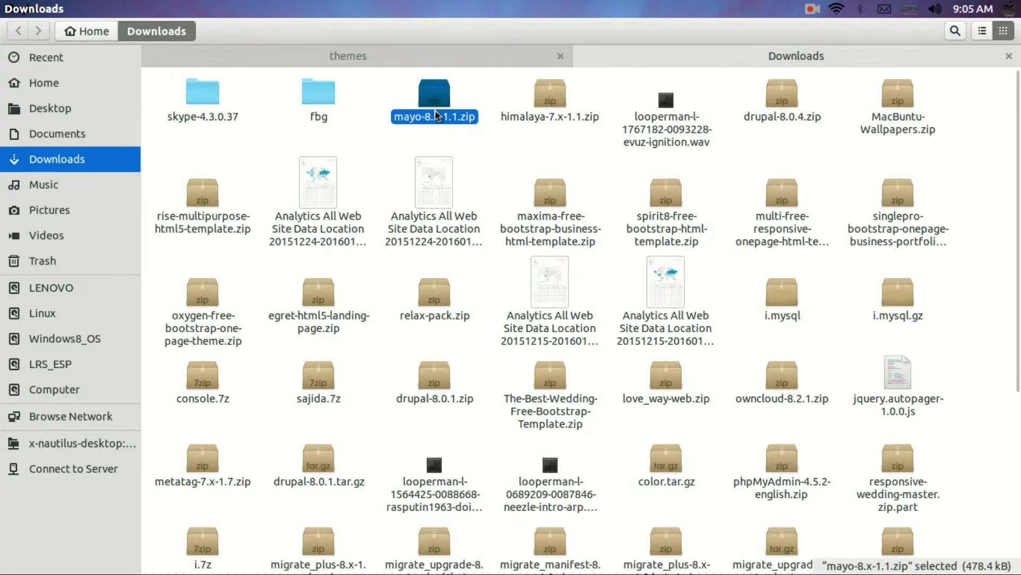
left_click(543, 113, "ctrl")
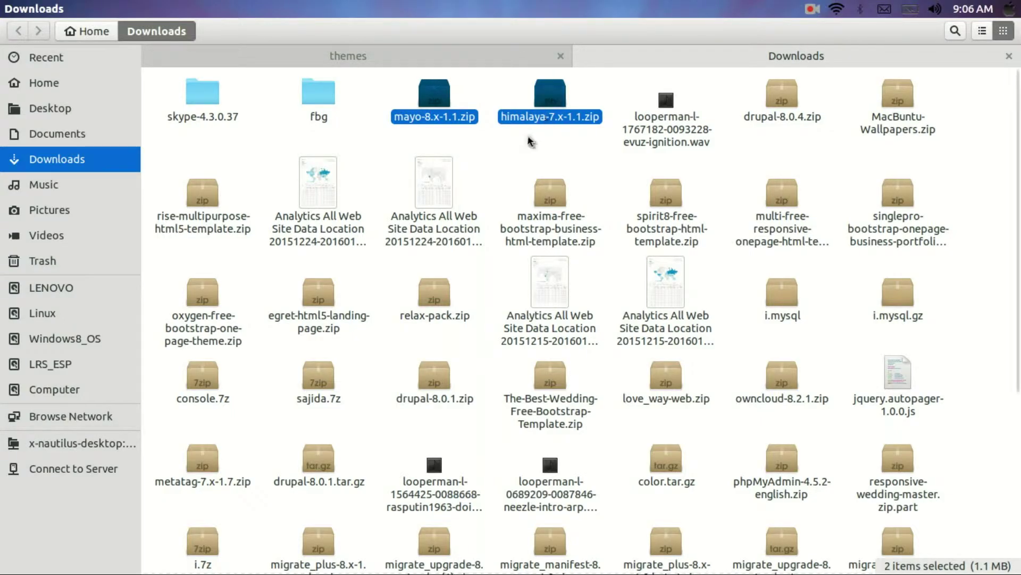
key("alt+Tab")
key("alt+Tab")
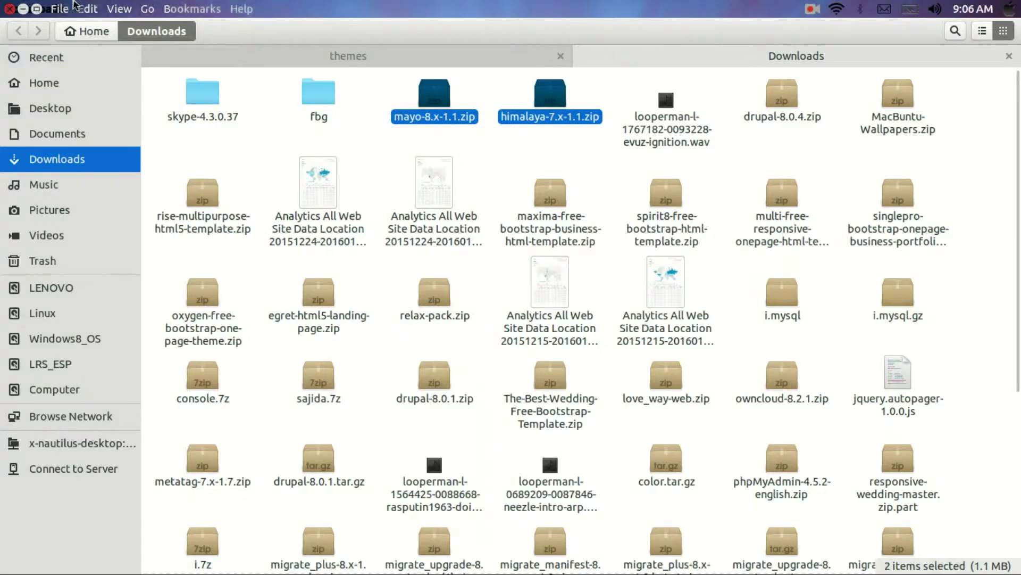
- Paste both theme zips into the Drupal themes folder and extract them into himalaya and mayo folders
left_click(314, 55)
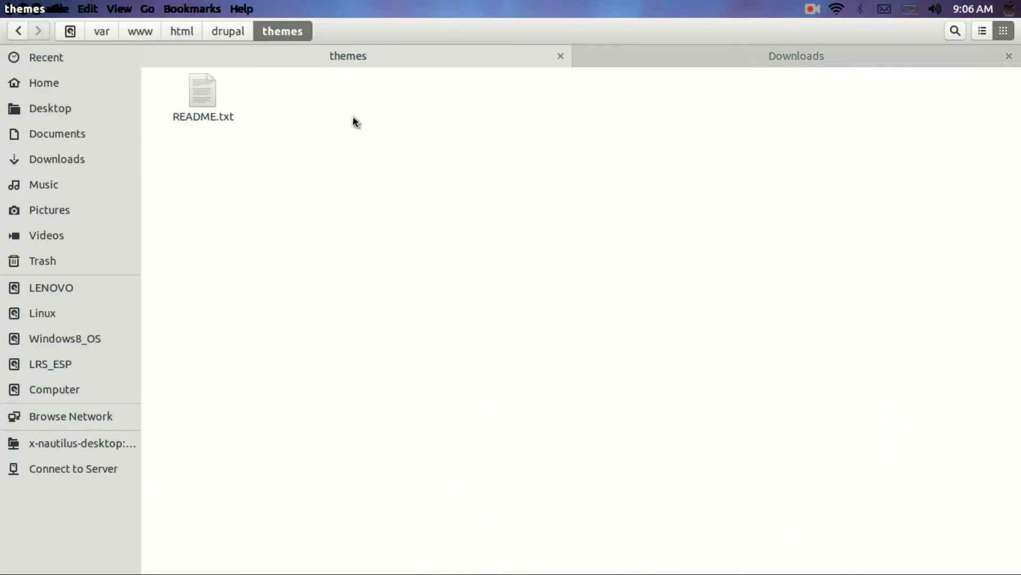
right_click(384, 146)
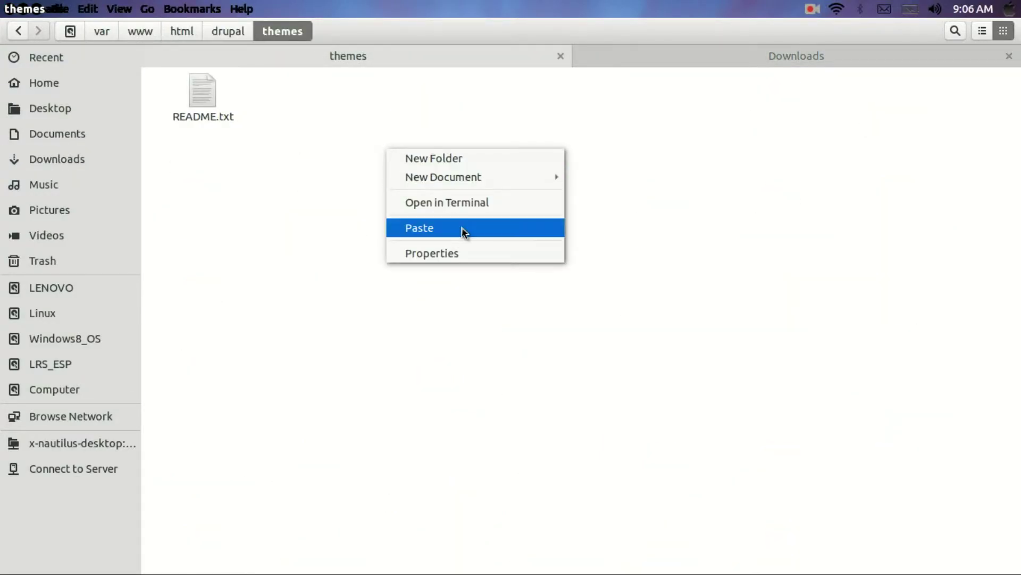
left_click(476, 234)
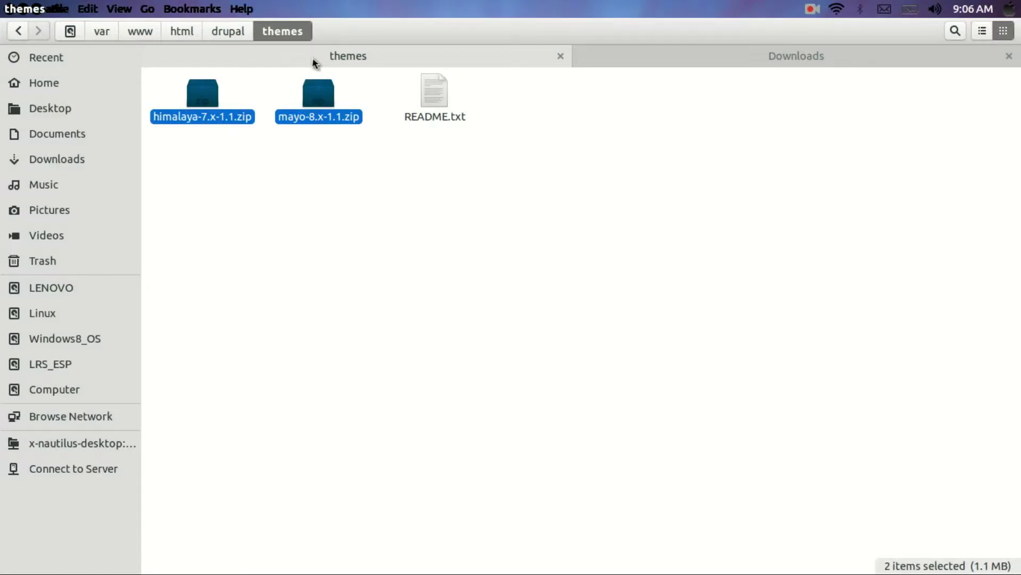
right_click(320, 98)
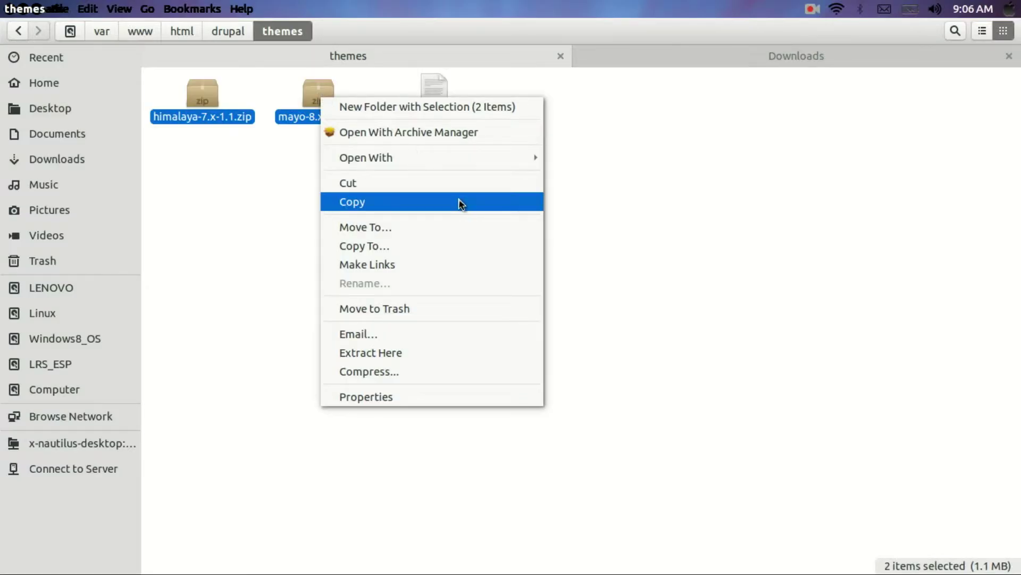
left_click(471, 359)
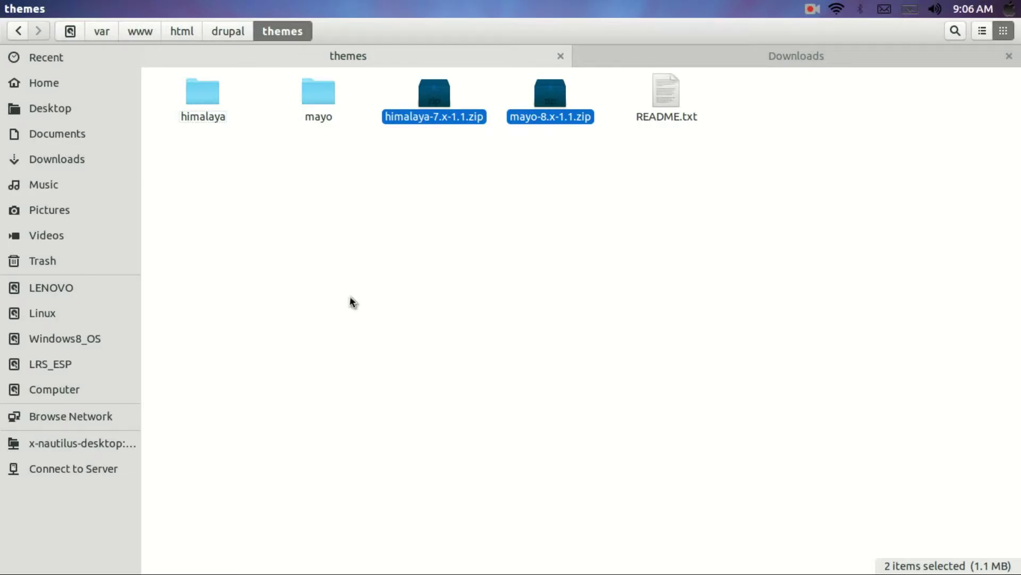
- Back in Firefox, scroll Drupal's Appearance page down to Mayo 8.x-1.1 under Uninstalled themes
key("alt+Tab")
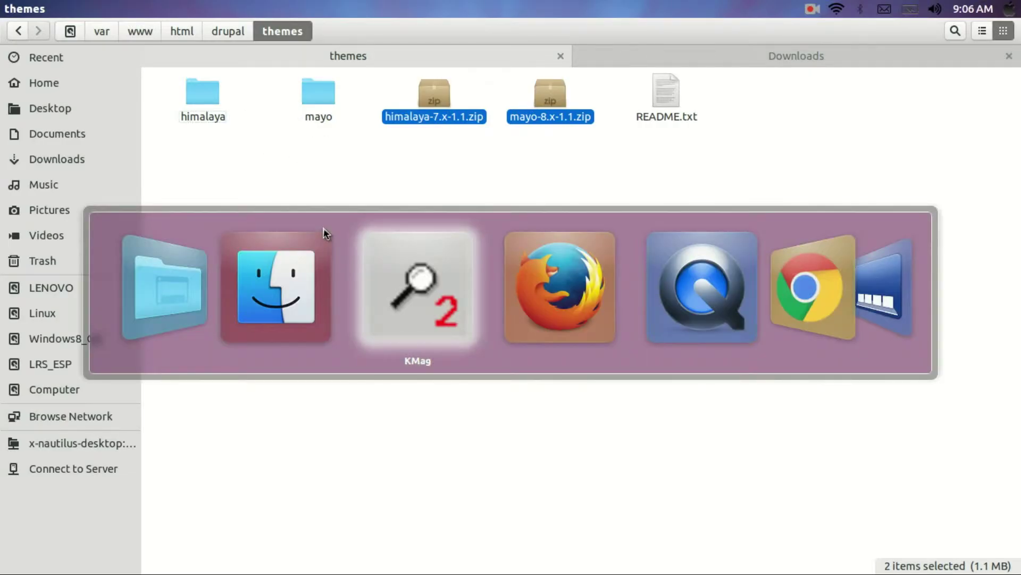
key("alt+Tab")
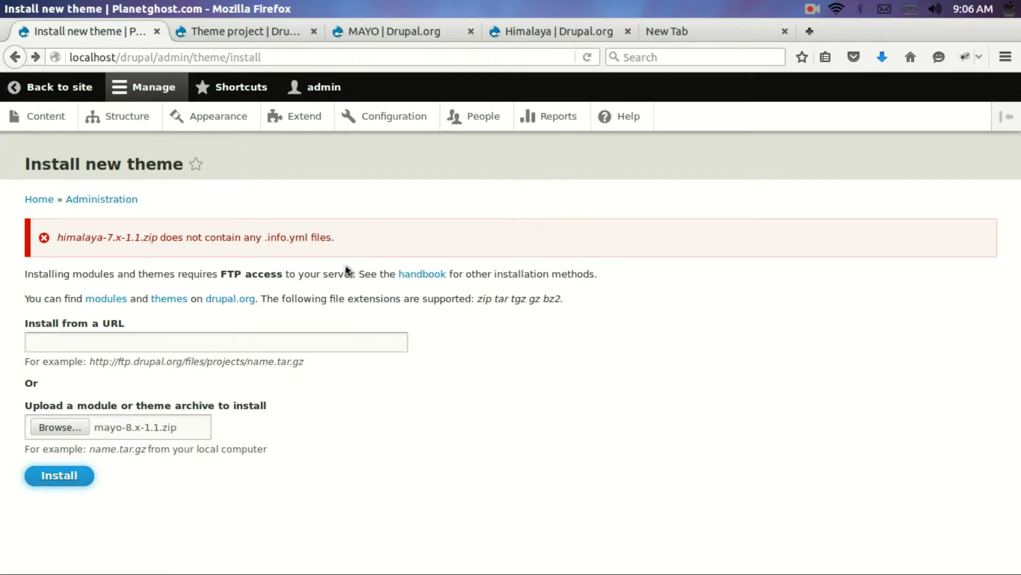
left_click(218, 122)
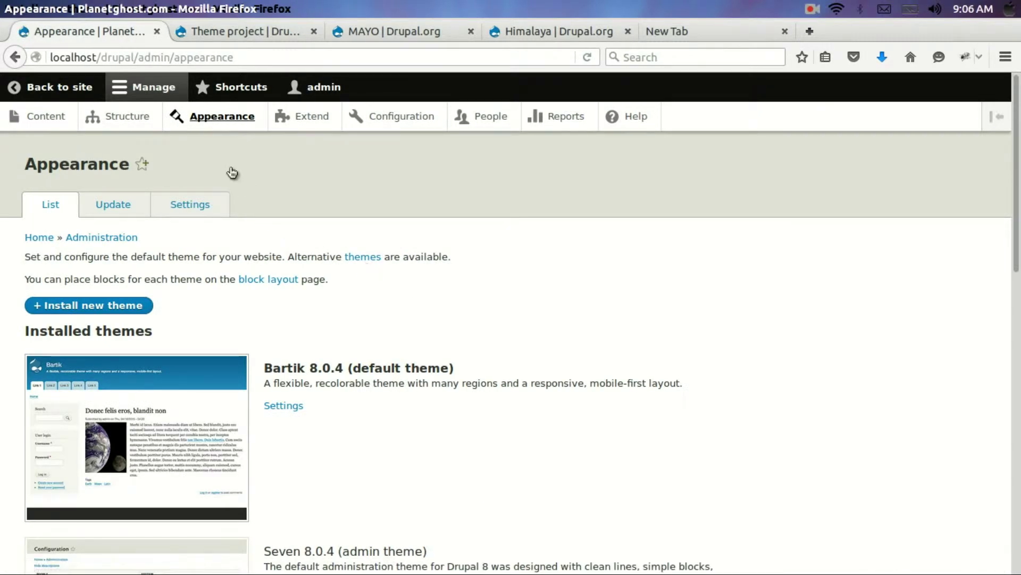
scroll(373, 255, "down", 4)
scroll(372, 255, "down", 6)
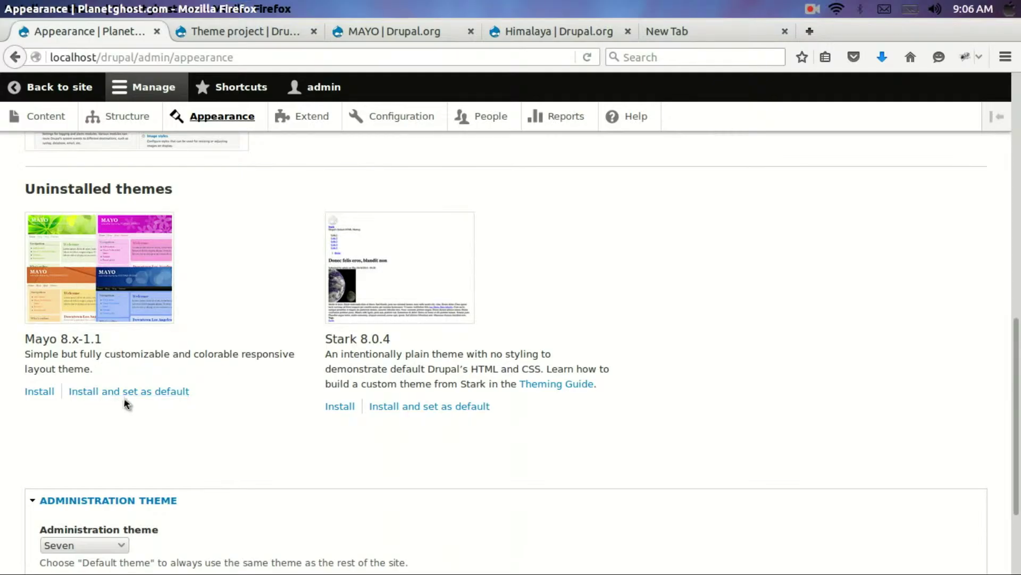
- Install Mayo 8.x-1.1 and set it as the default theme, then check the confirmation
left_click(158, 394)
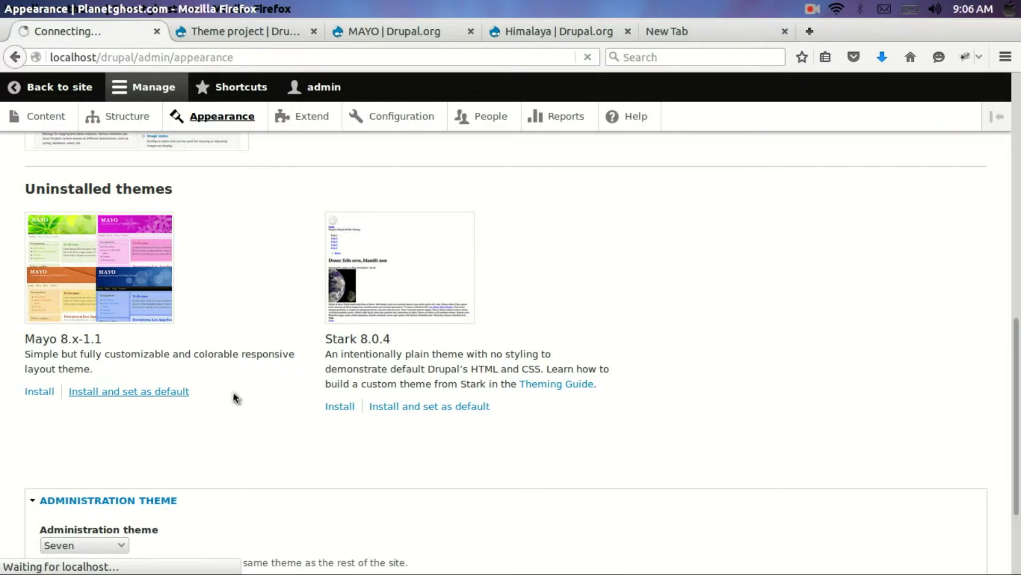
scroll(234, 398, "up", 4)
scroll(234, 398, "down", 3)
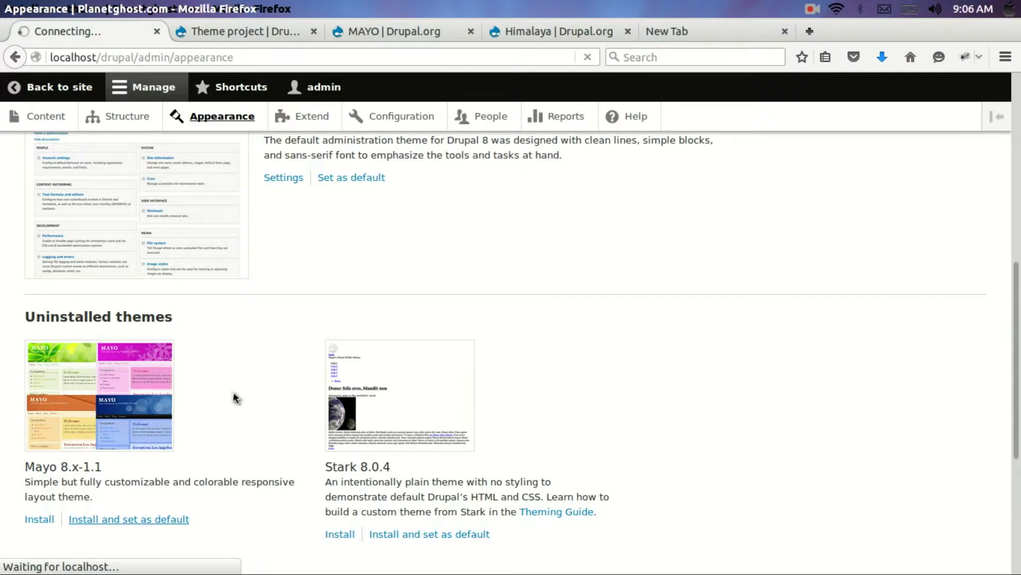
scroll(234, 398, "down", 4)
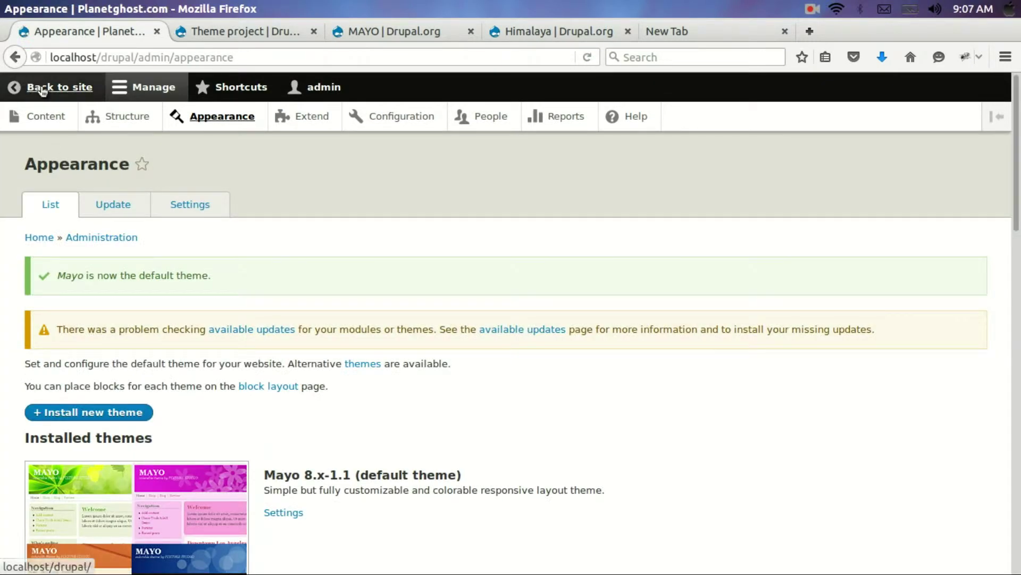
- Return to the Planetghost.com front page, now rendered in the Mayo theme
left_click(43, 91)
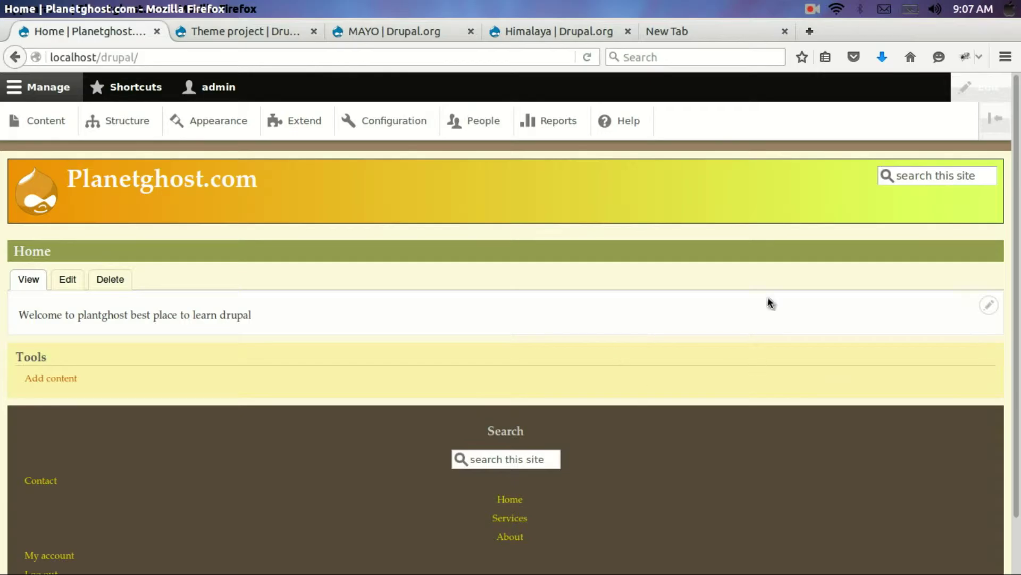
- Open Structure > Block layout for Mayo and look over its regions and placed blocks
left_click(128, 121)
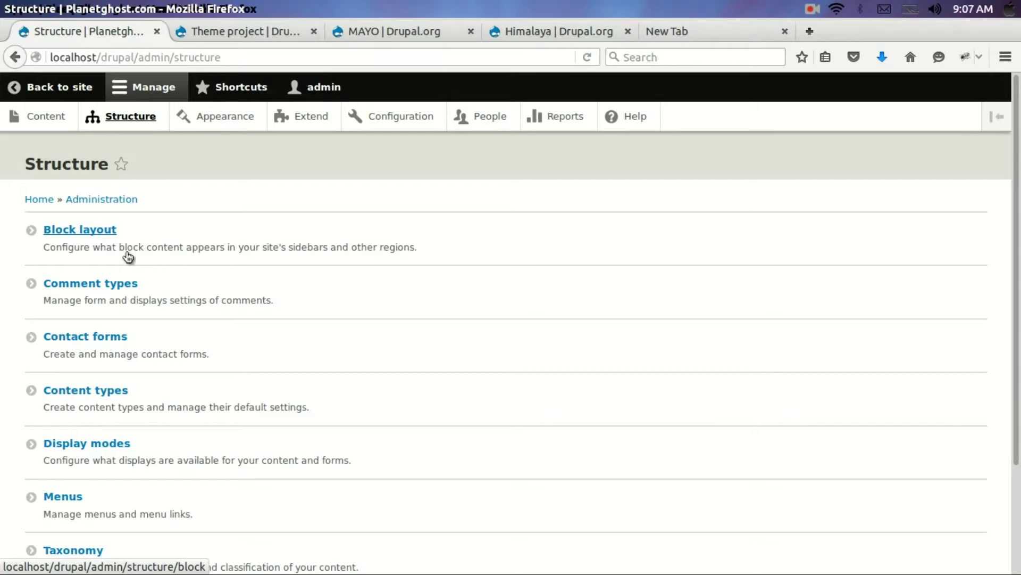
scroll(362, 329, "down", 4)
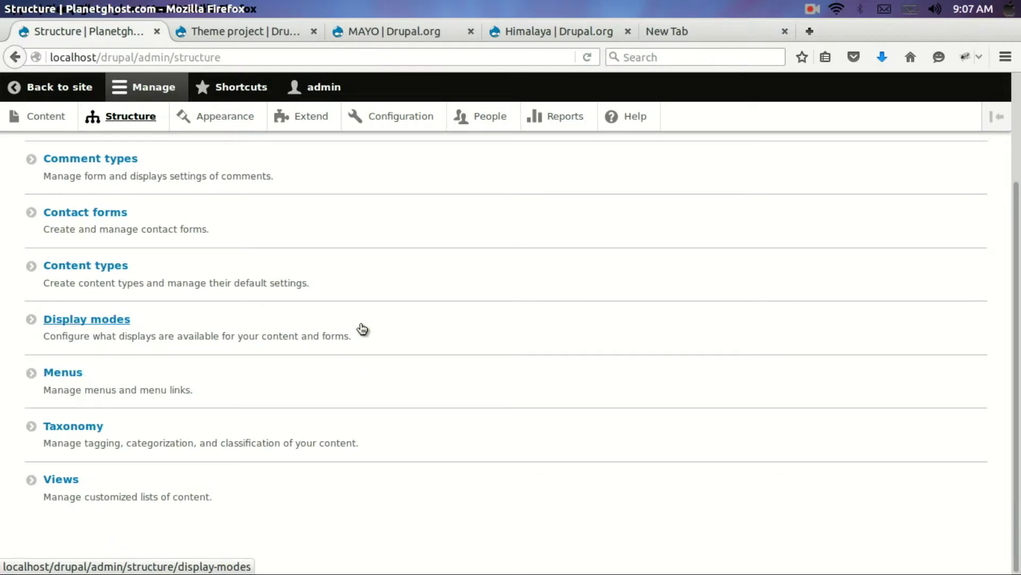
scroll(363, 329, "up", 4)
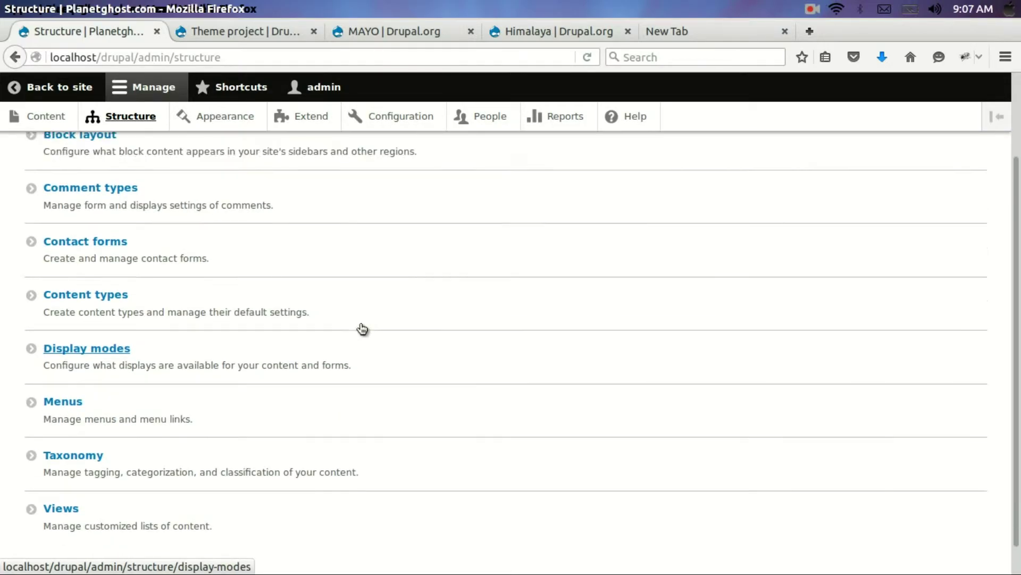
left_click(98, 240)
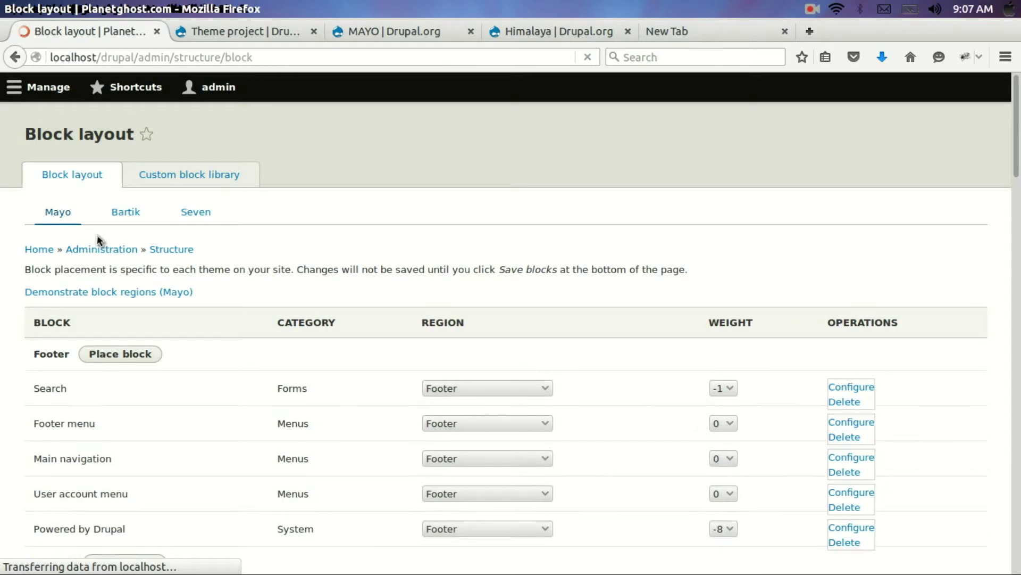
scroll(430, 287, "down", 5)
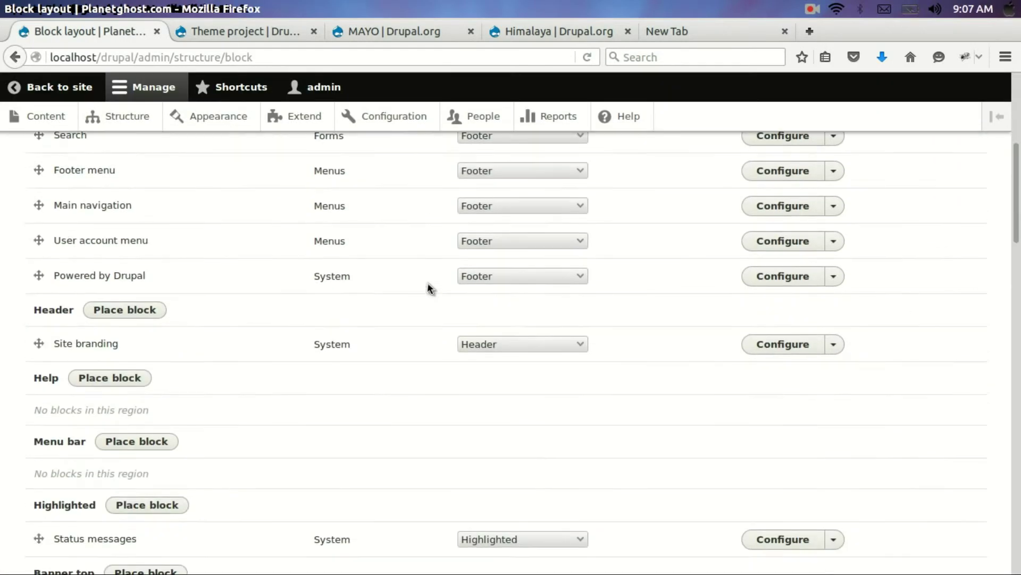
scroll(429, 287, "up", 3)
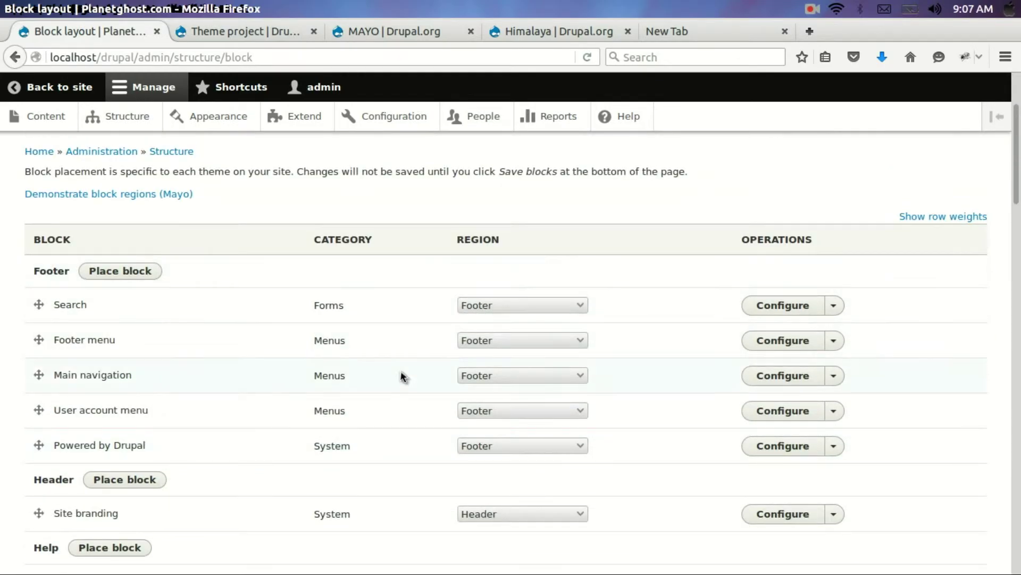
scroll(402, 378, "down", 3)
scroll(402, 377, "up", 5)
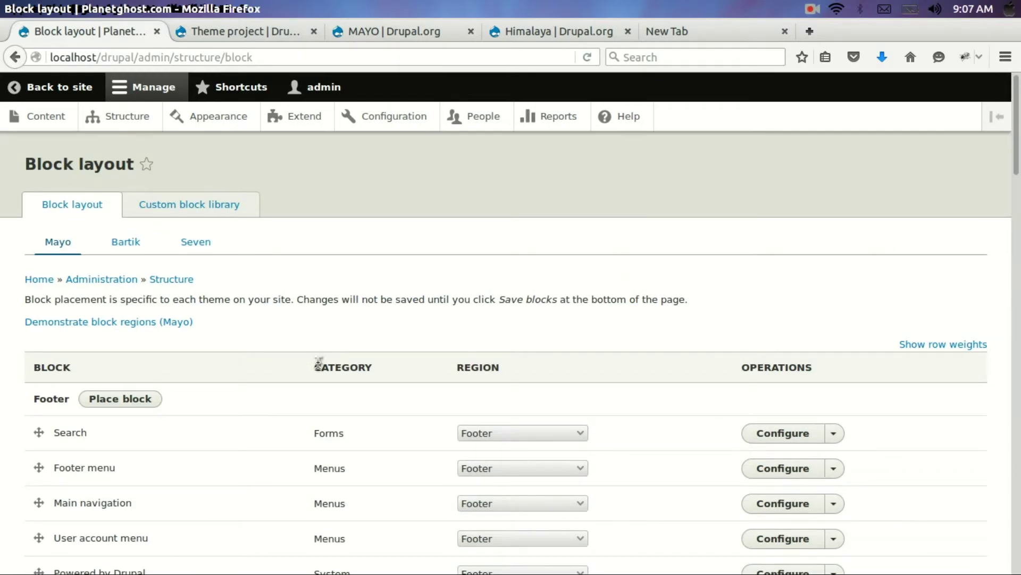
- Preview Mayo's regions such as Banner top, Sidebar first and the four footer columns
left_click(124, 330)
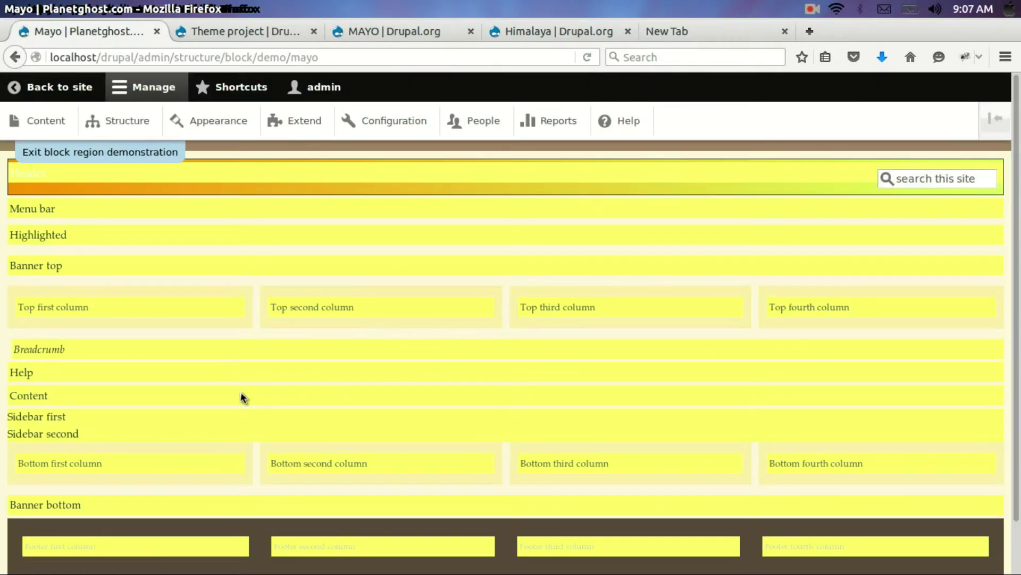
scroll(506, 340, "down", 2)
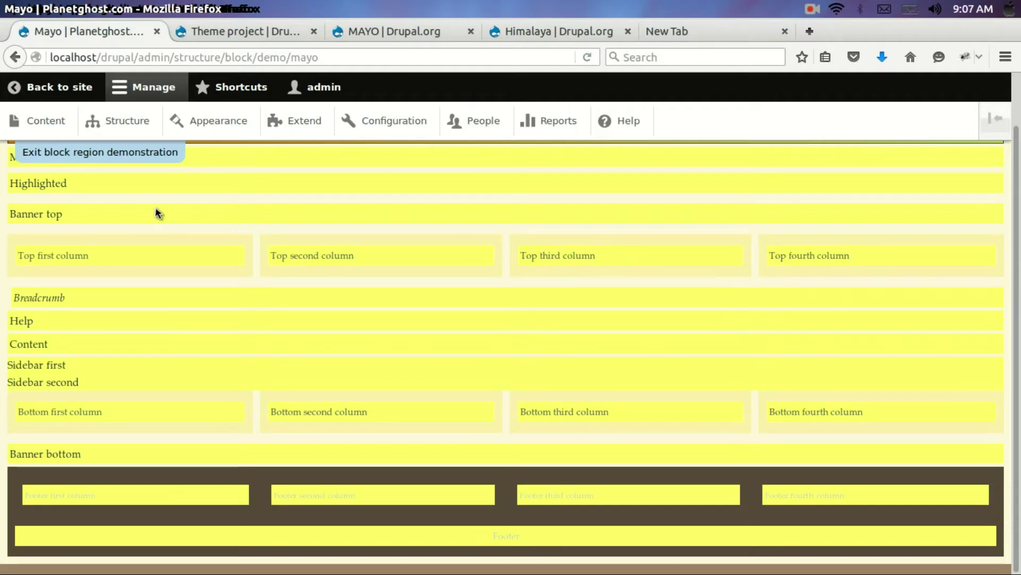
- Leave the region preview and reopen Structure > Block layout, scrolling to the Ad 1 block
left_click(23, 95)
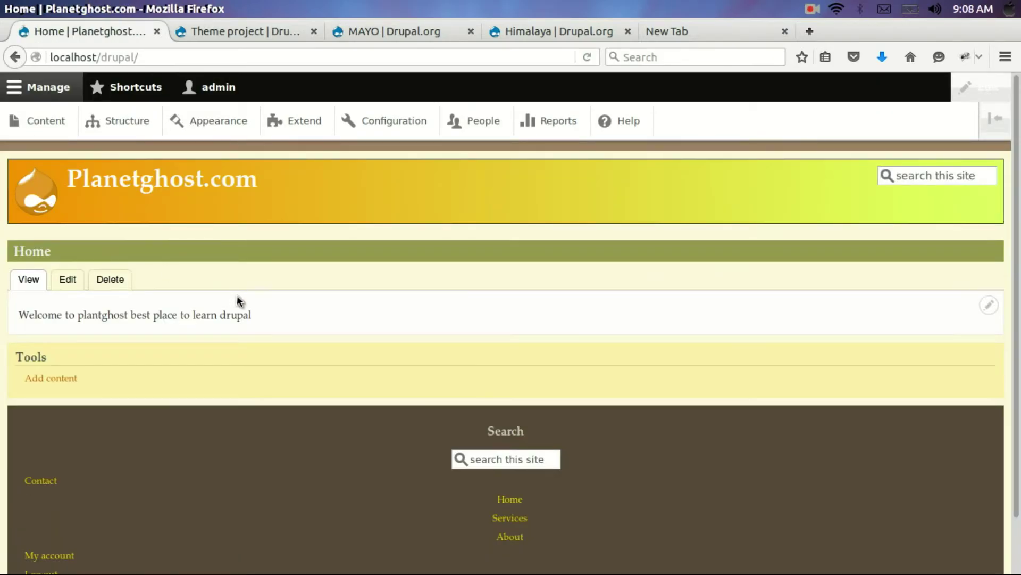
left_click(128, 122)
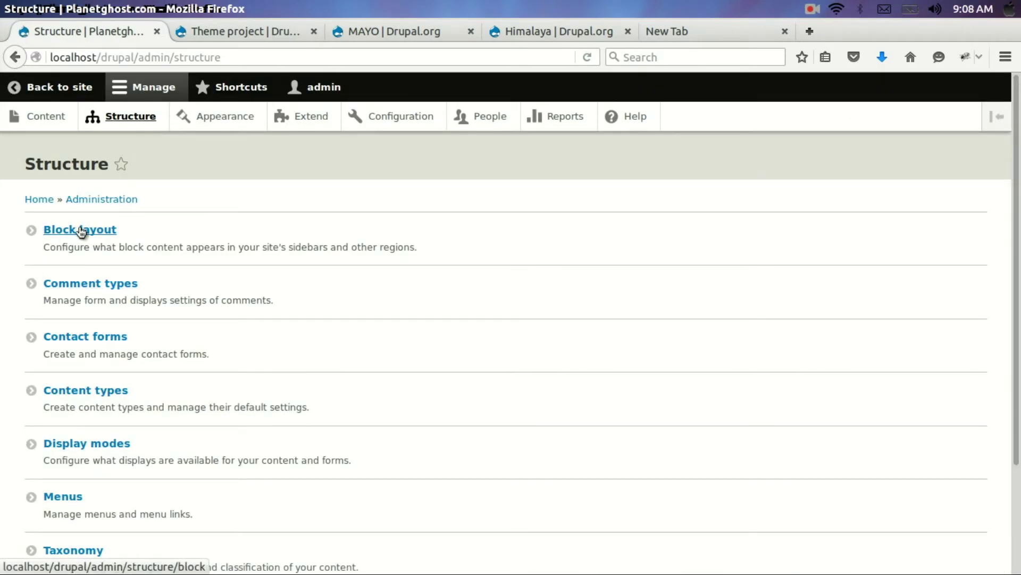
left_click(81, 231)
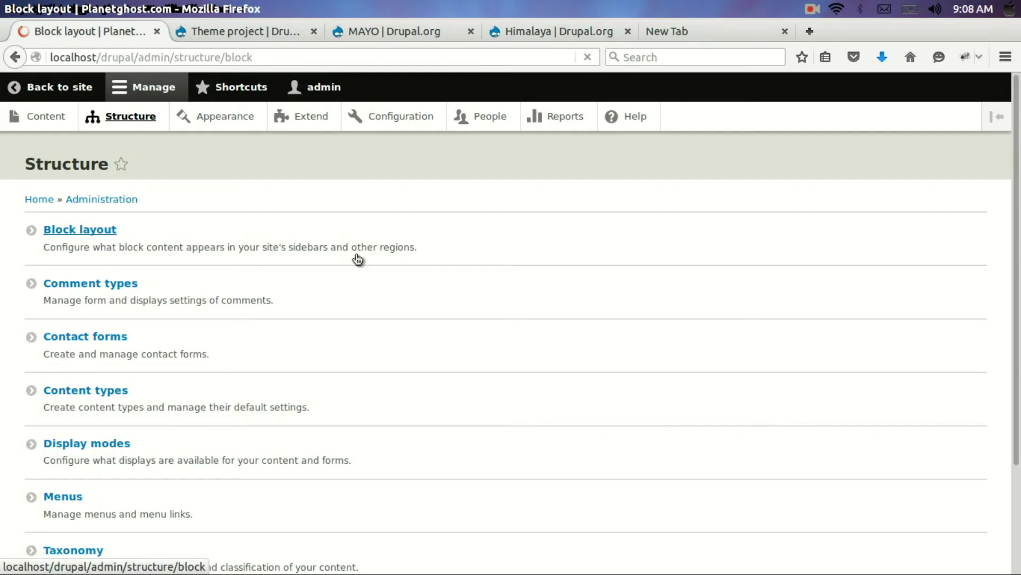
scroll(554, 279, "down", 8)
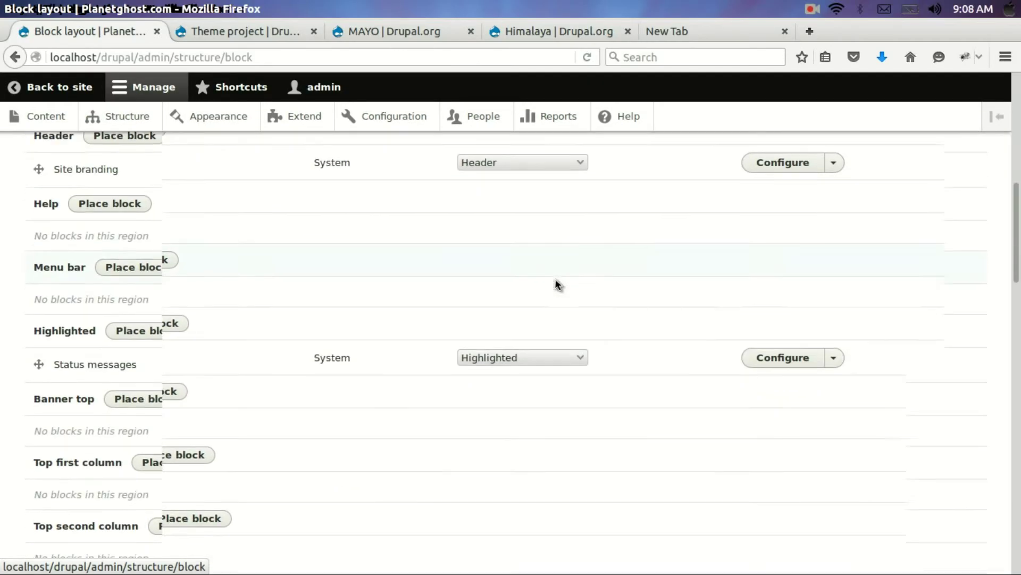
scroll(554, 279, "down", 10)
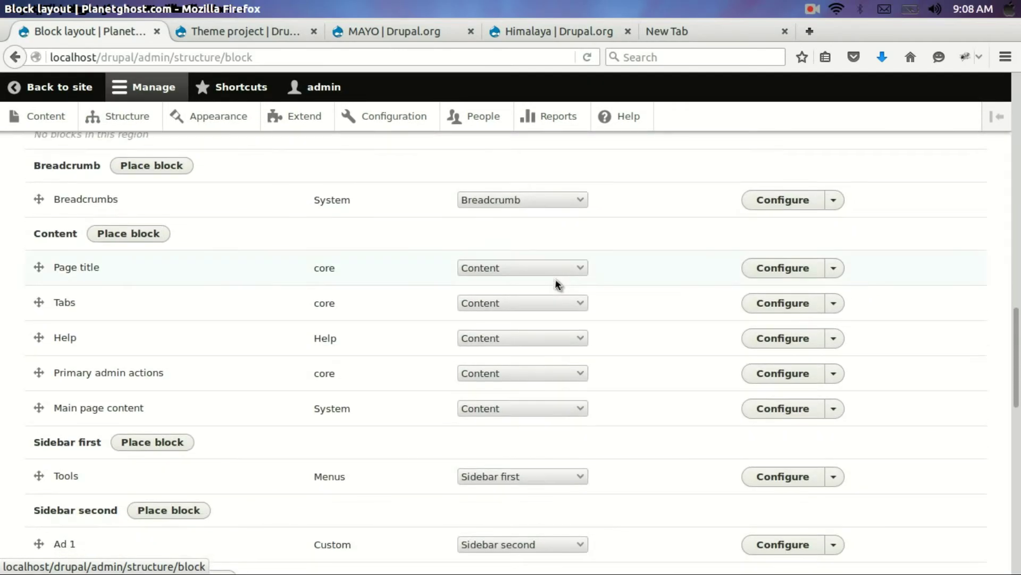
scroll(555, 282, "down", 7)
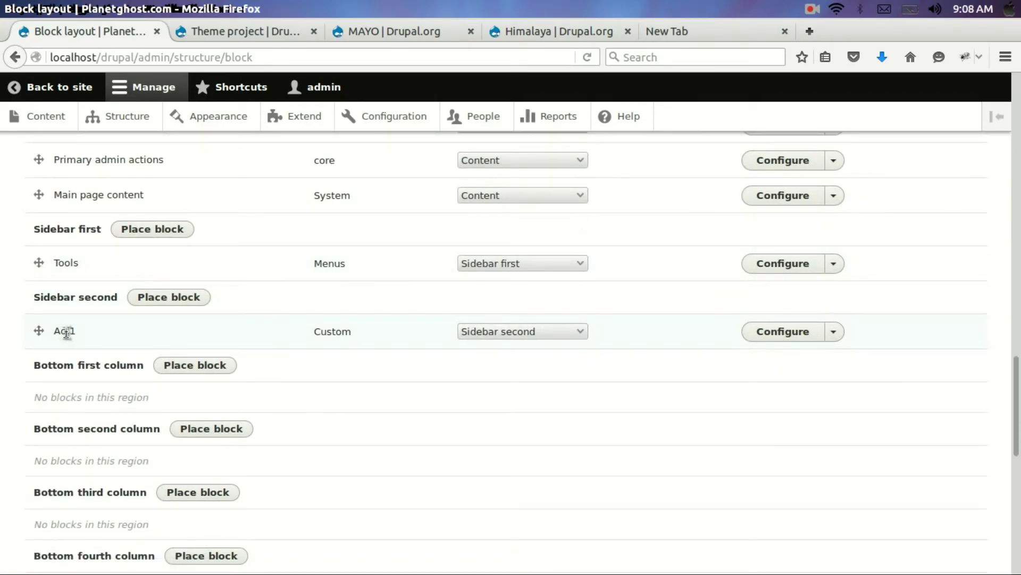
- Move Ad 1 from Sidebar second to another Mayo region, save blocks, and return to the site
left_click(576, 329)
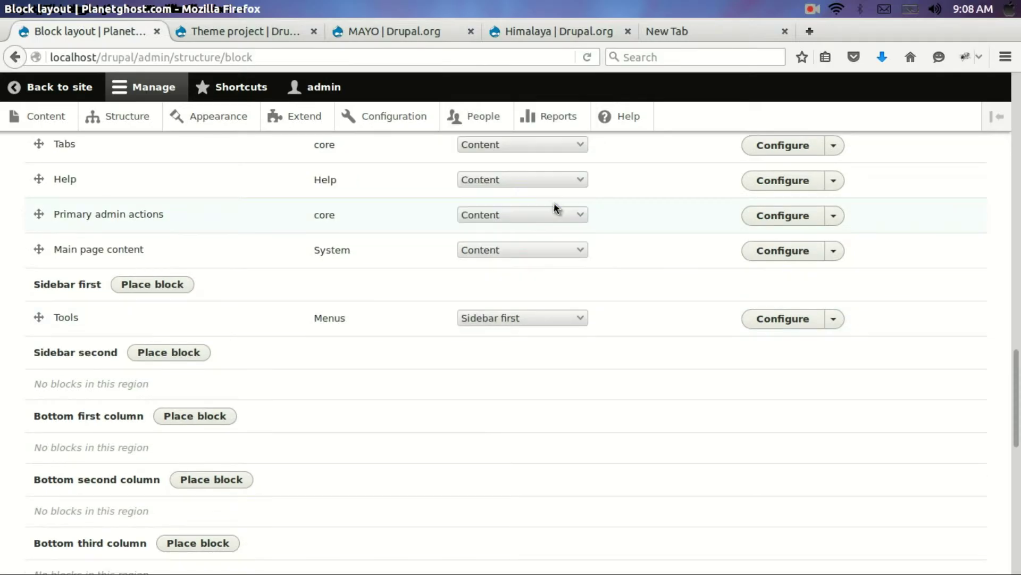
scroll(228, 420, "down", 10)
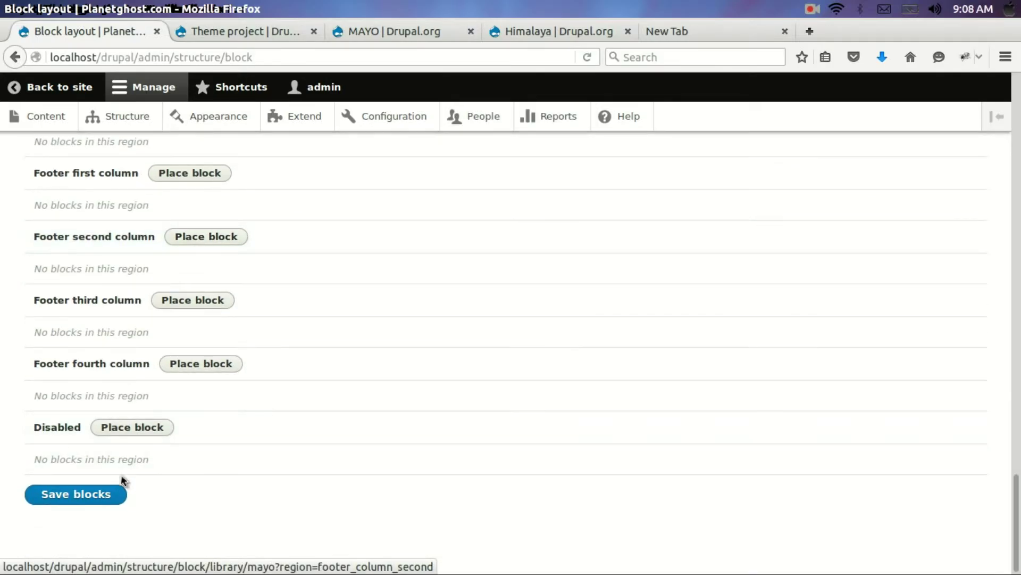
left_click(87, 504)
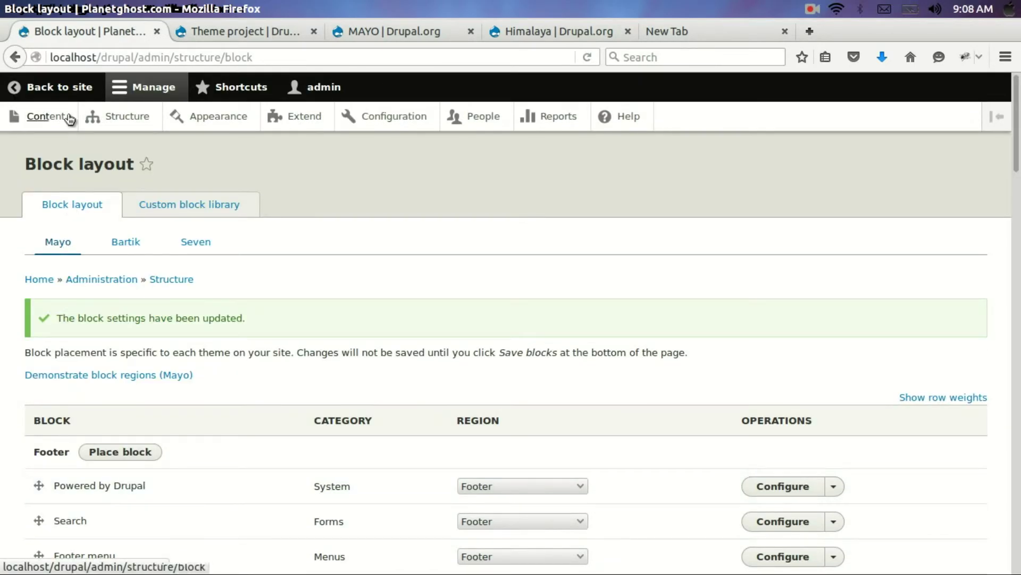
left_click(69, 91)
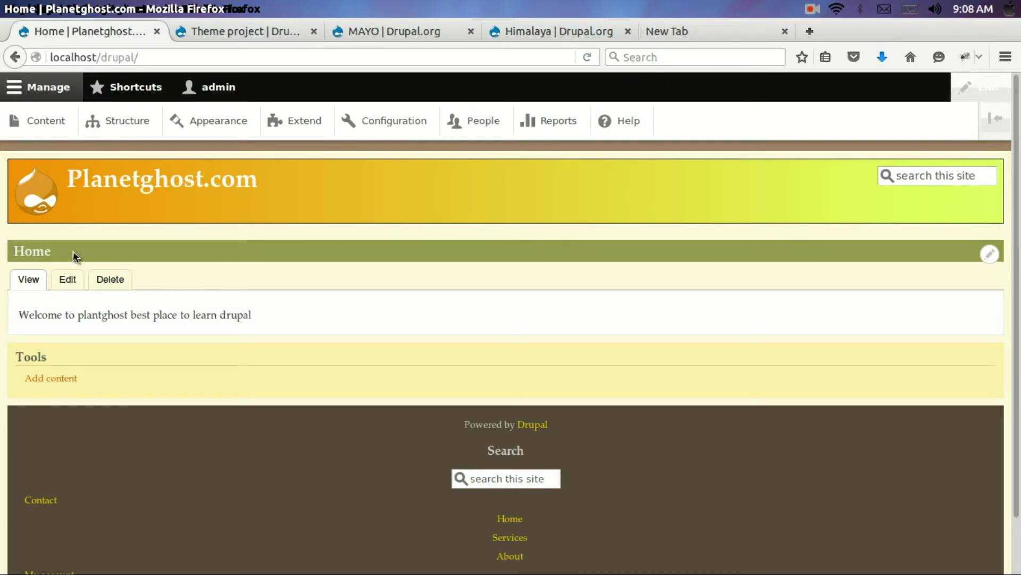
- Load localhost/drupal/services to see Ad 1 above the content, then switch to the drupal.org tab
left_click(271, 57)
type("serv")
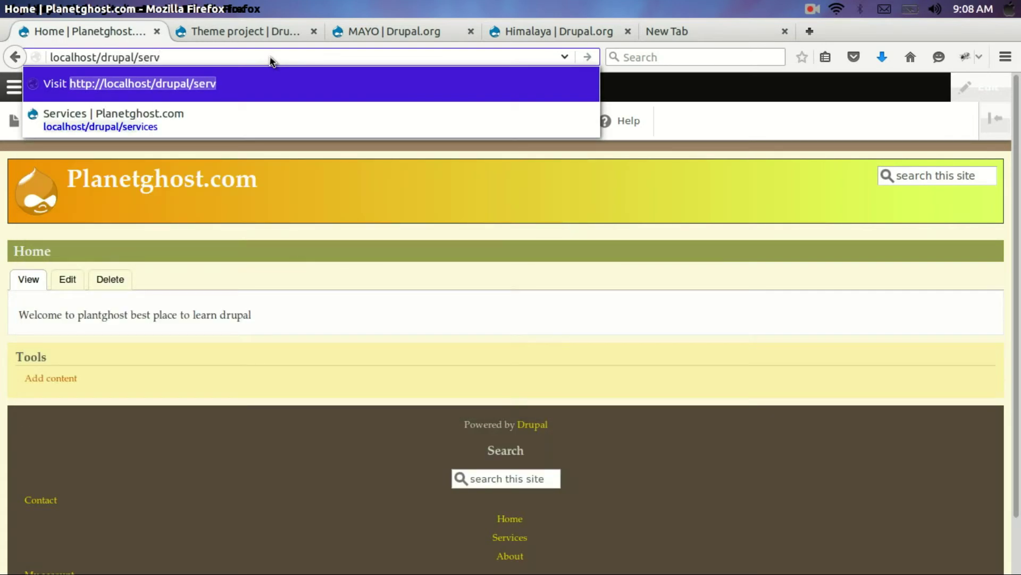
key("Down")
key("Return")
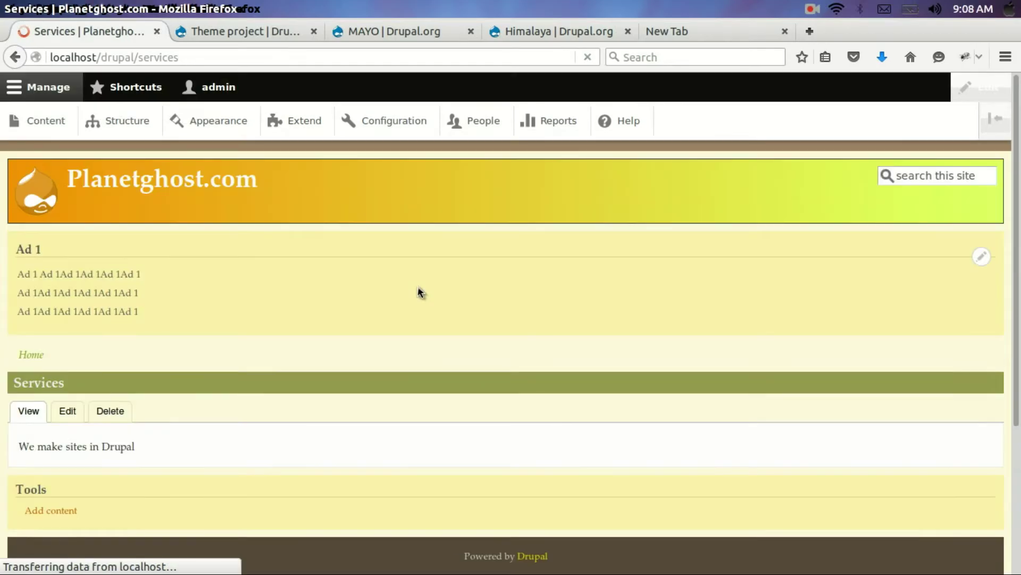
mouse_move(123, 262)
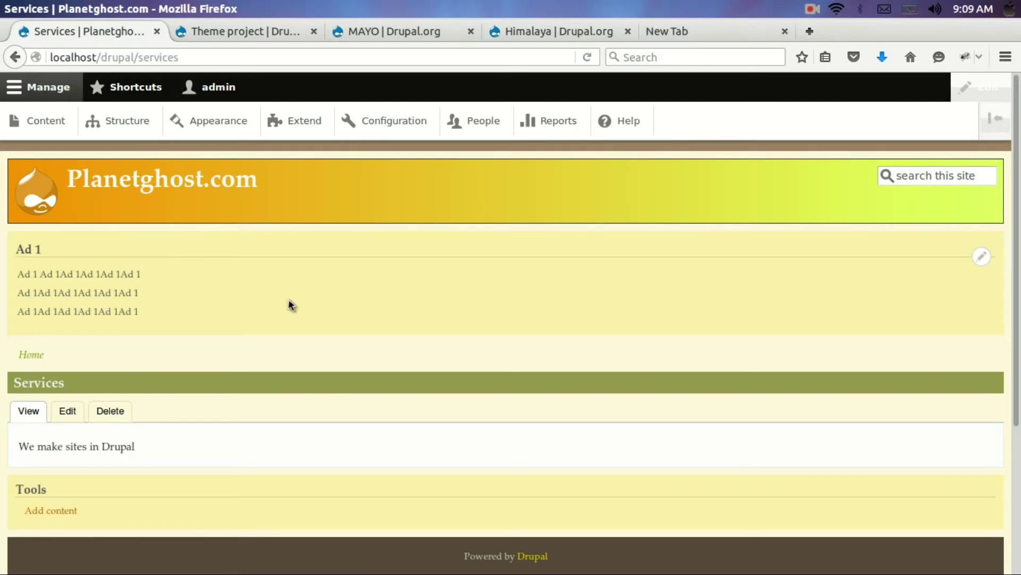
left_click(265, 38)
- Show the drupal.org Theme project page in full screen and browse its filters
left_click(266, 58)
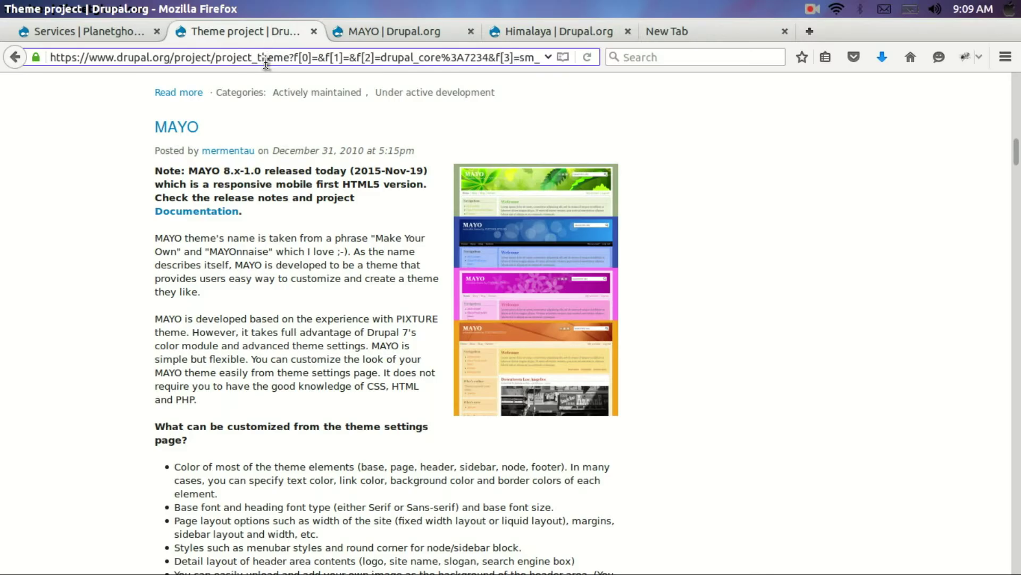
key("F11")
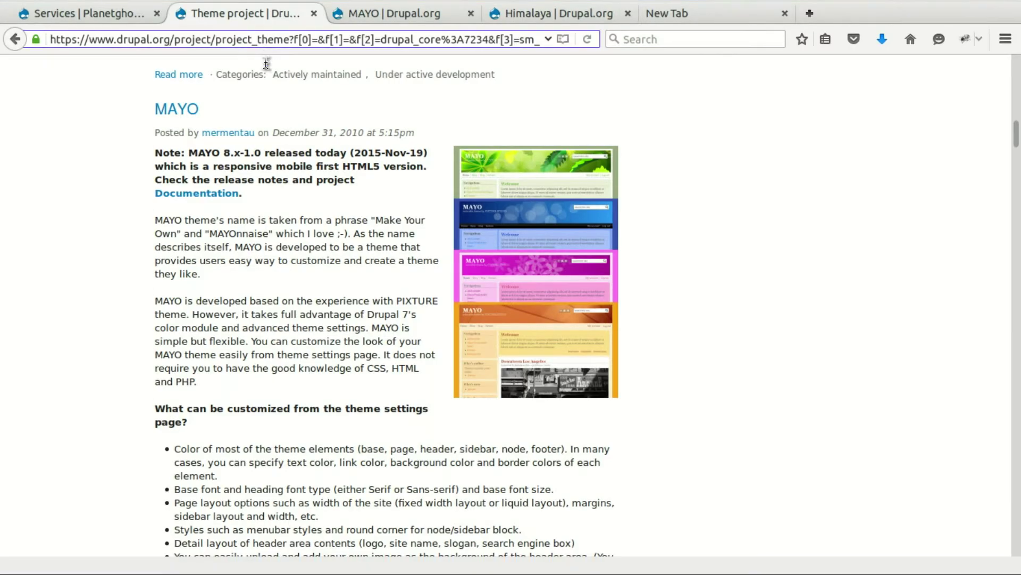
scroll(277, 200, "down", 5)
scroll(276, 200, "down", 10)
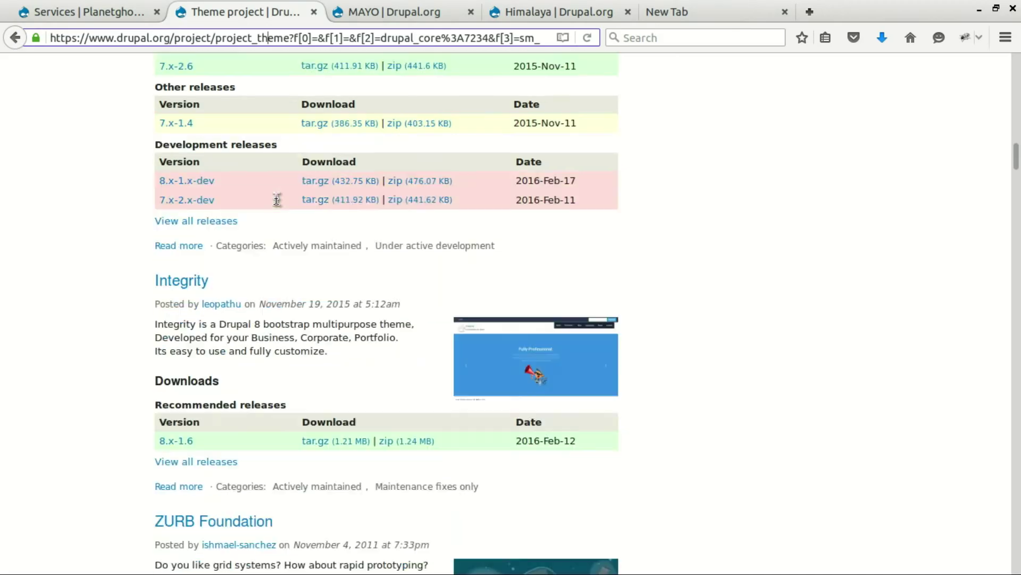
scroll(278, 203, "up", 1)
scroll(277, 202, "up", 12)
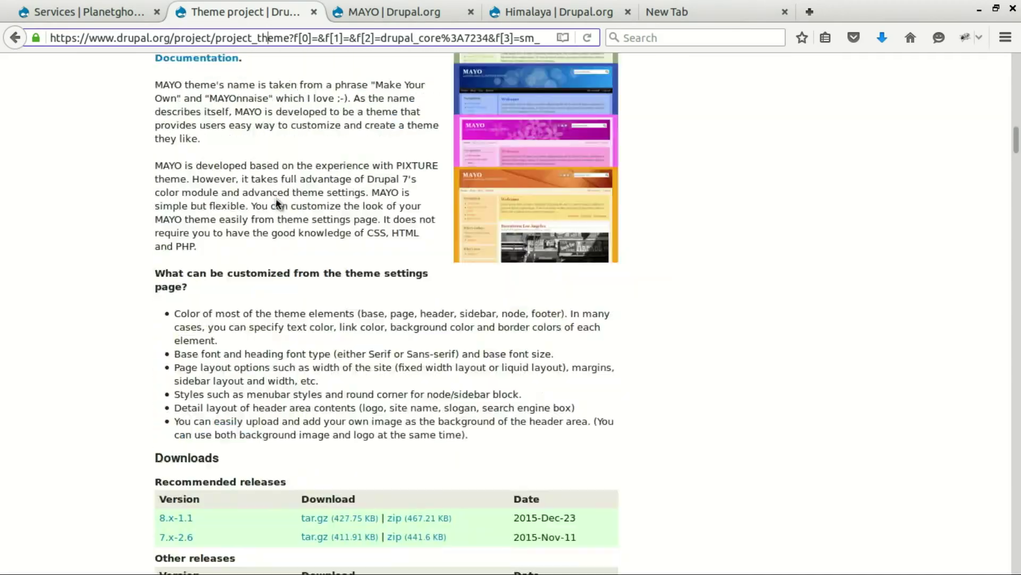
scroll(277, 203, "up", 6)
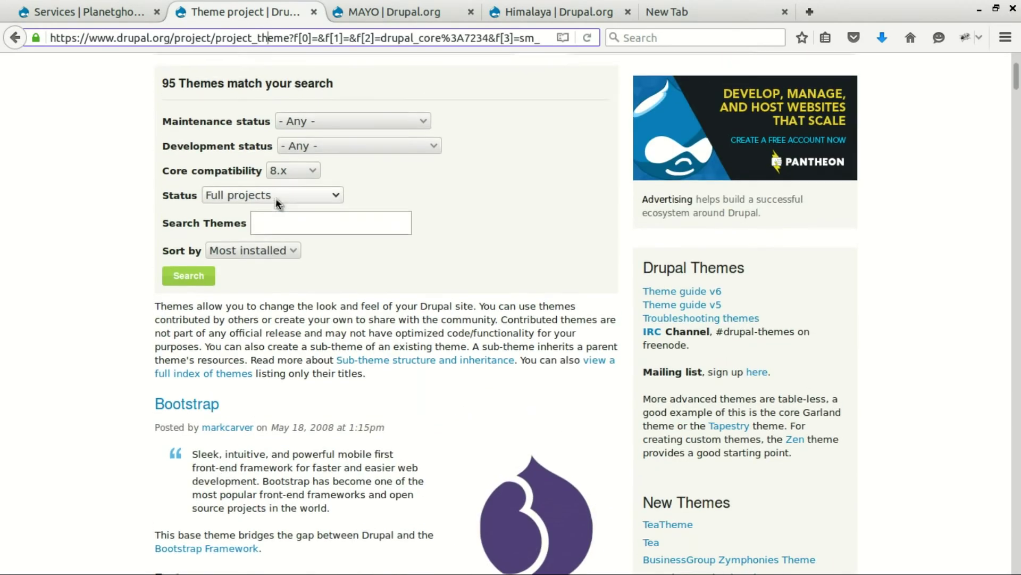
scroll(276, 201, "down", 2)
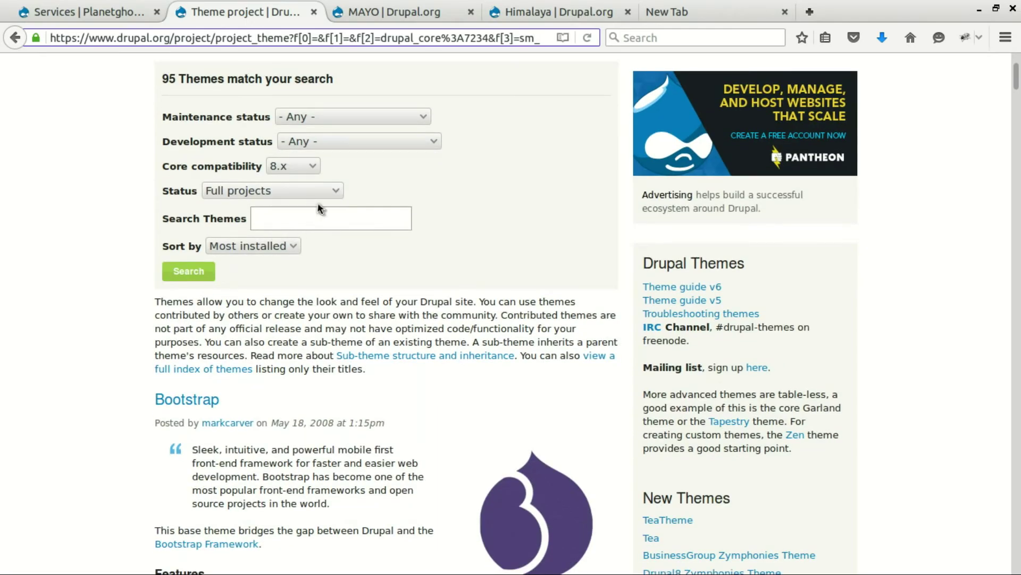
- Keep the Status filter on Full projects and scroll through the 95 Drupal 8.x themes
left_click(336, 193)
left_click(444, 191)
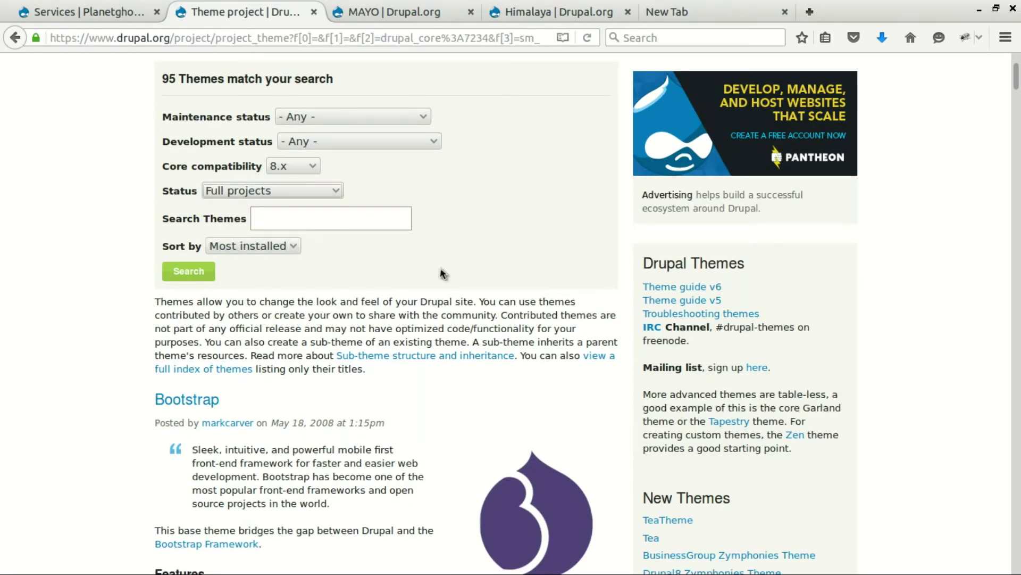
scroll(473, 308, "down", 4)
scroll(473, 308, "down", 6)
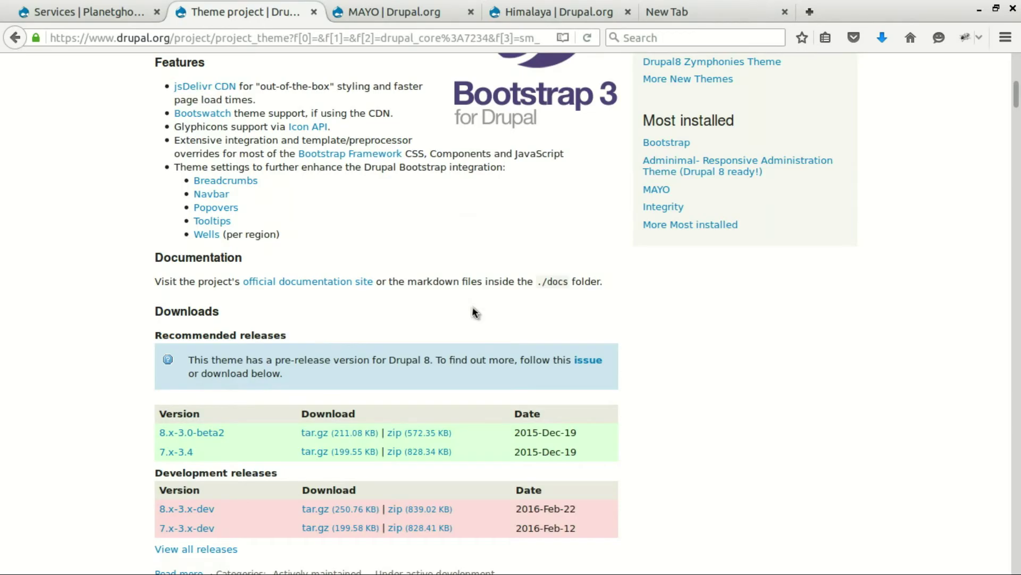
scroll(475, 312, "down", 18)
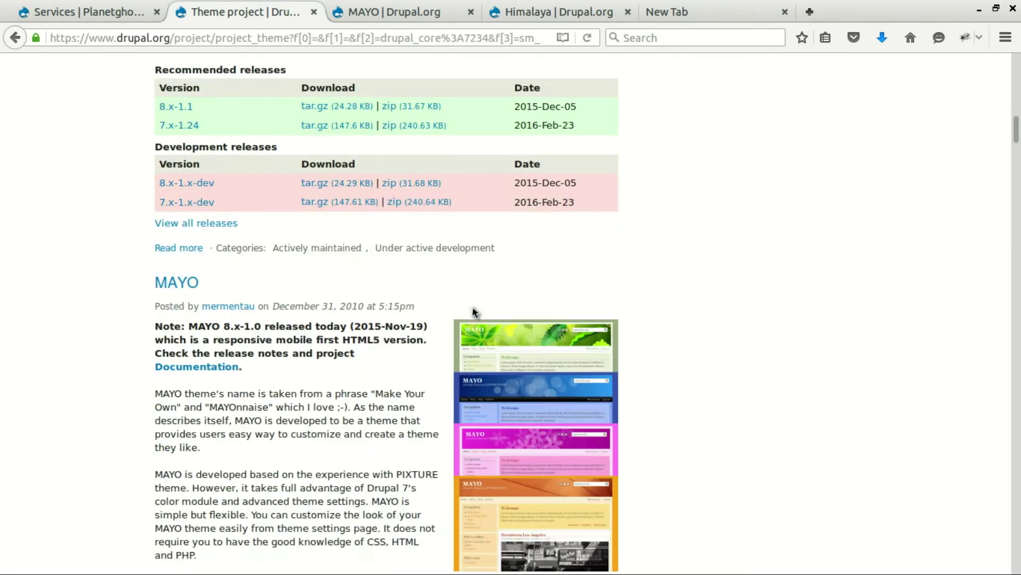
scroll(475, 312, "down", 20)
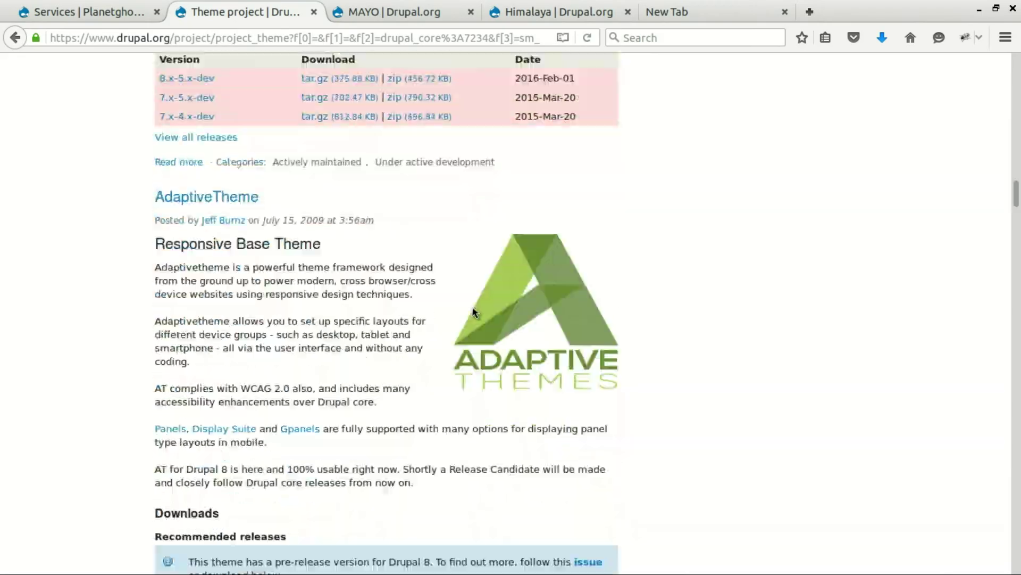
scroll(475, 312, "down", 15)
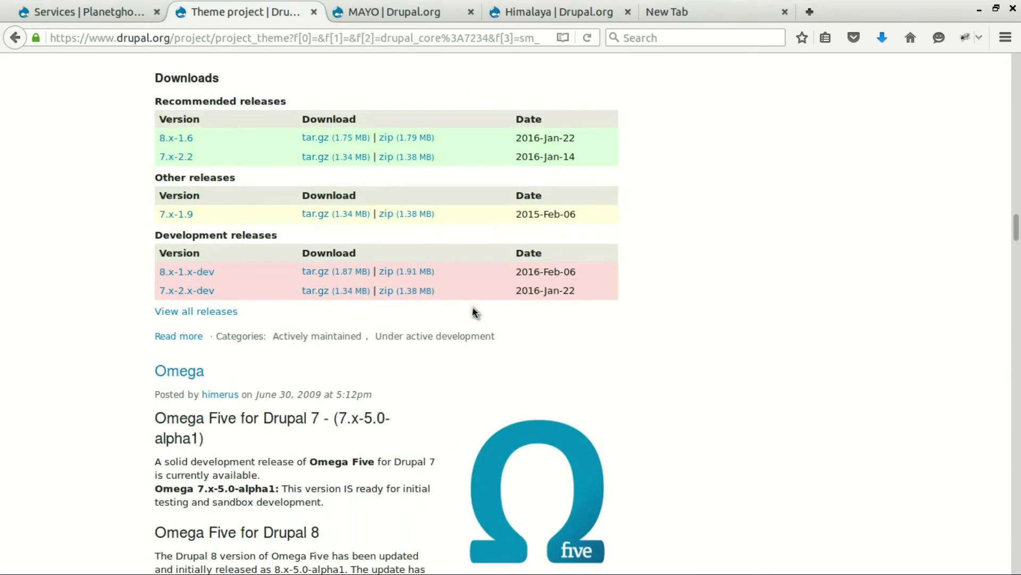
scroll(475, 312, "down", 15)
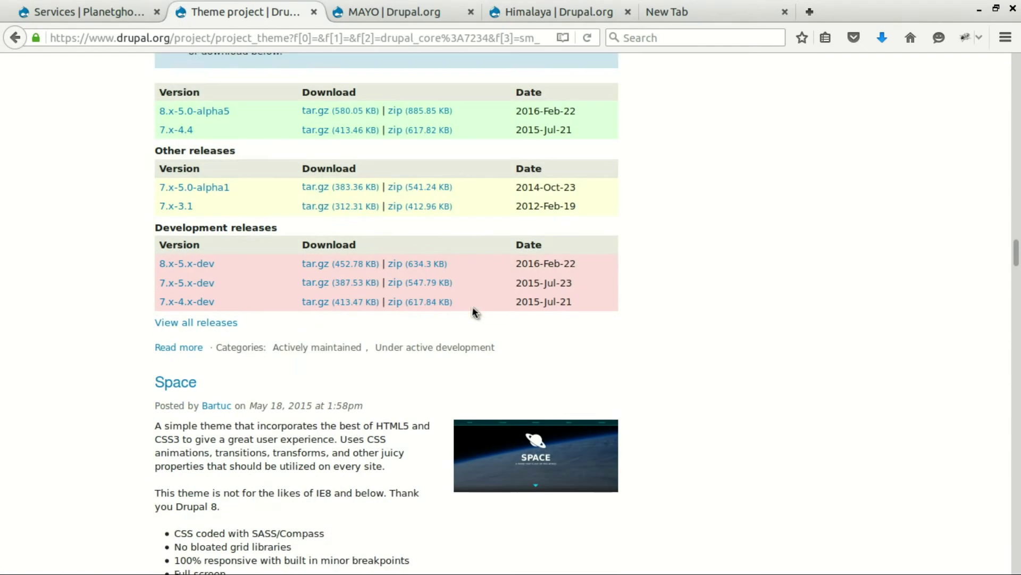
scroll(473, 313, "down", 12)
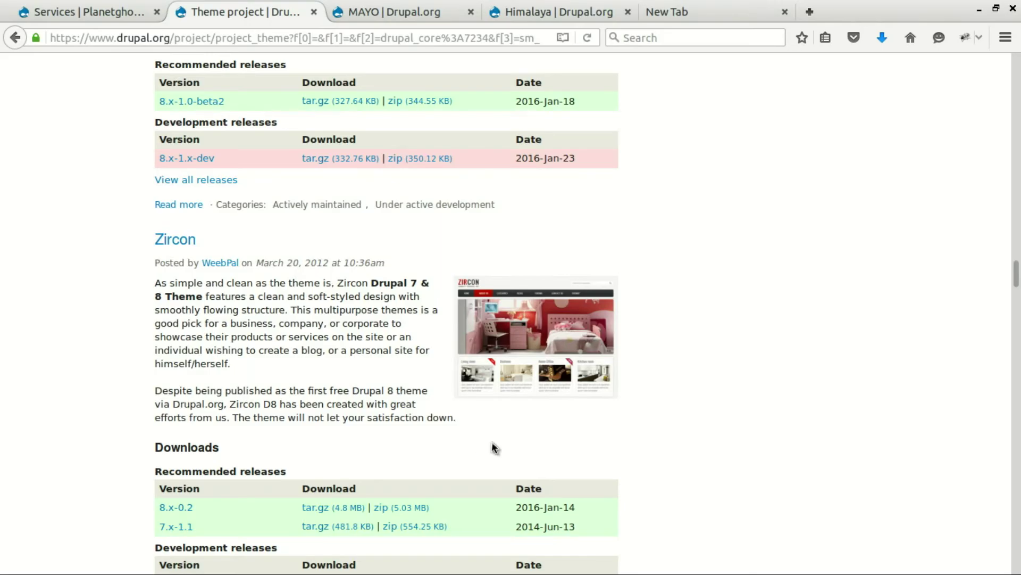
scroll(495, 448, "up", 20)
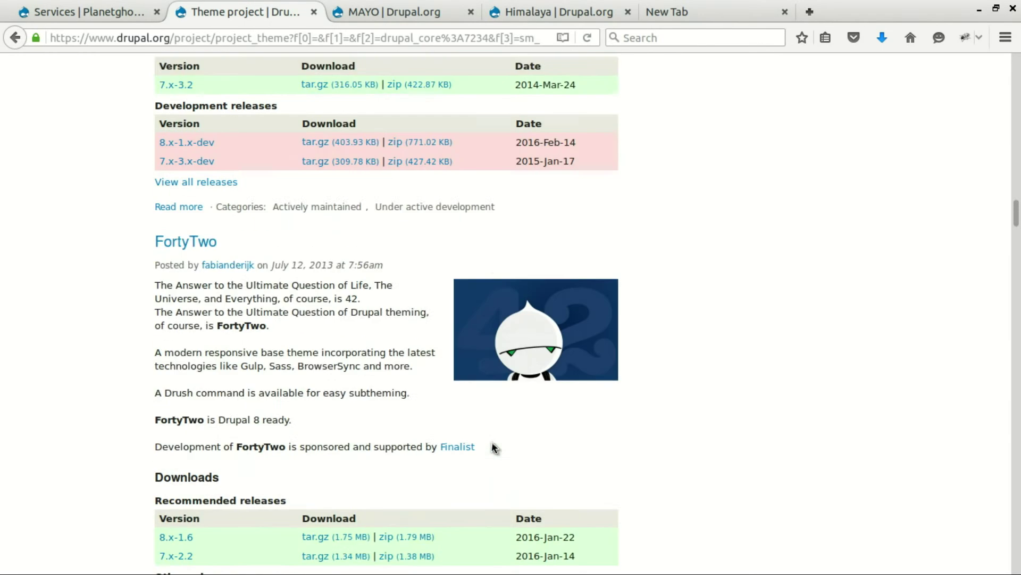
scroll(495, 448, "up", 20)
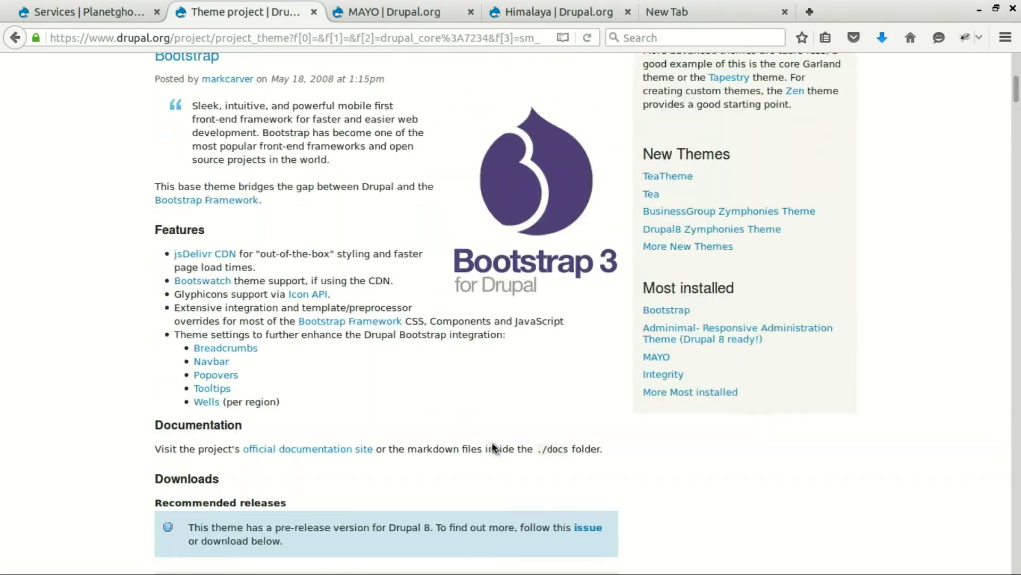
scroll(495, 448, "up", 15)
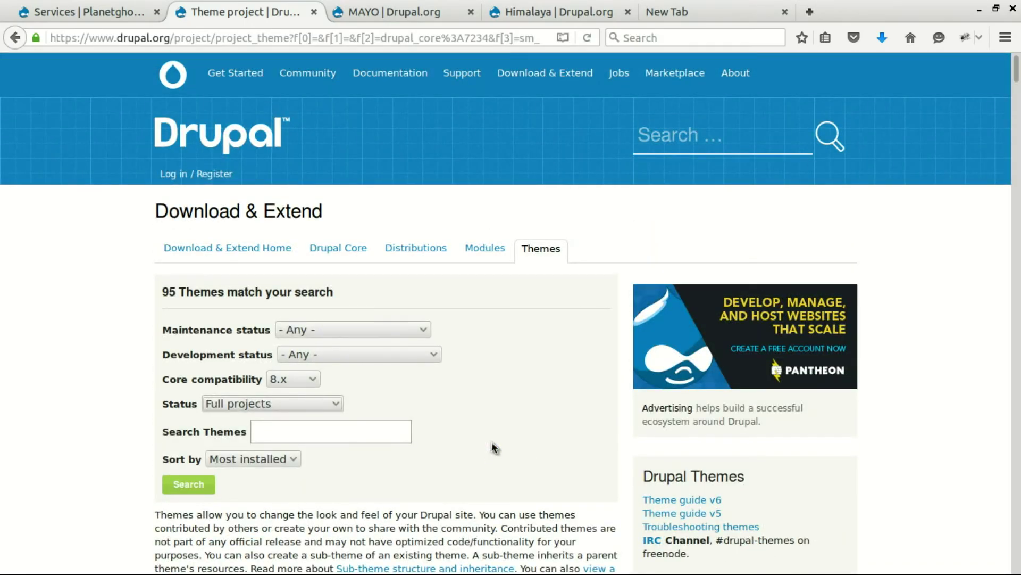